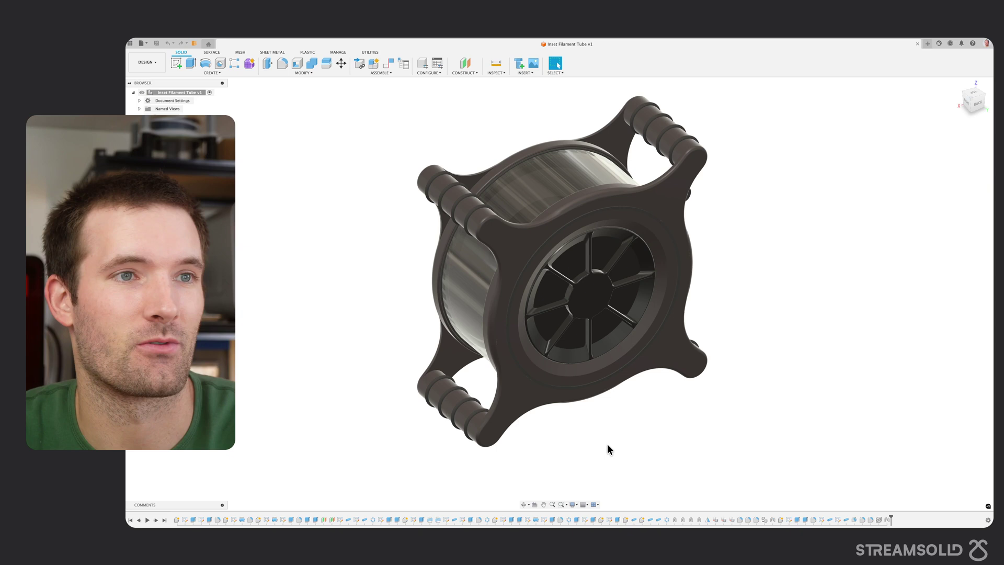
# Step: Hide the front end plate with its handle halves and spoked insert to expose the inside of the filament tube
pyautogui.keyDown('shift'); pyautogui.moveTo(699, 459); pyautogui.dragTo(755, 450, button='middle'); pyautogui.keyUp('shift')
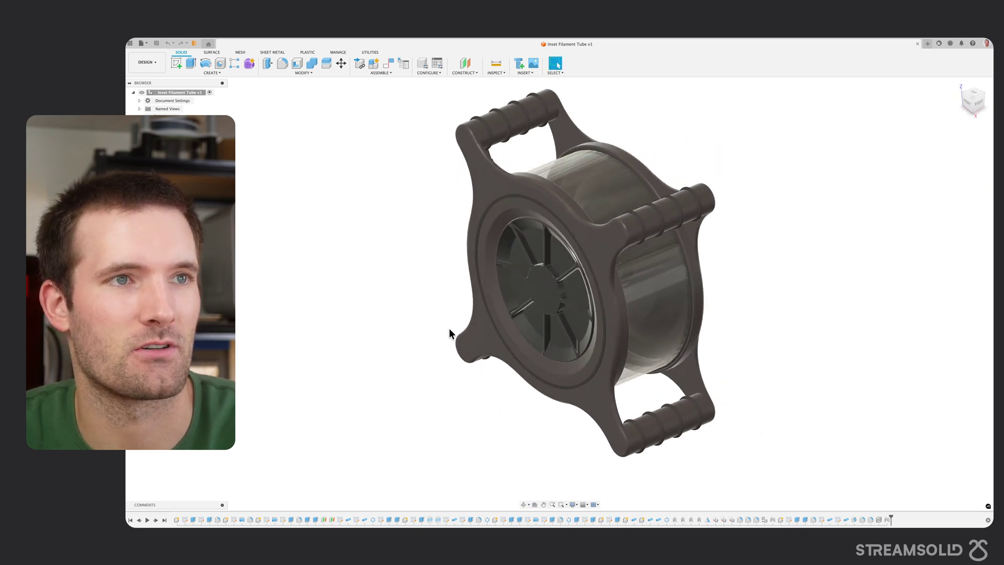
pyautogui.keyDown('shift'); pyautogui.moveTo(604, 253); pyautogui.dragTo(798, 230, button='middle'); pyautogui.keyUp('shift')
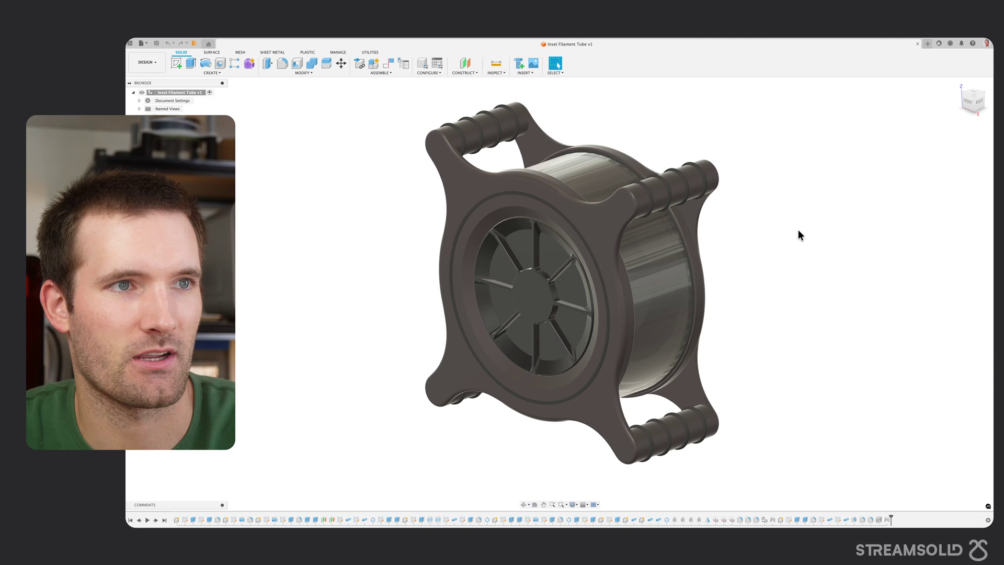
pyautogui.click(552, 194)
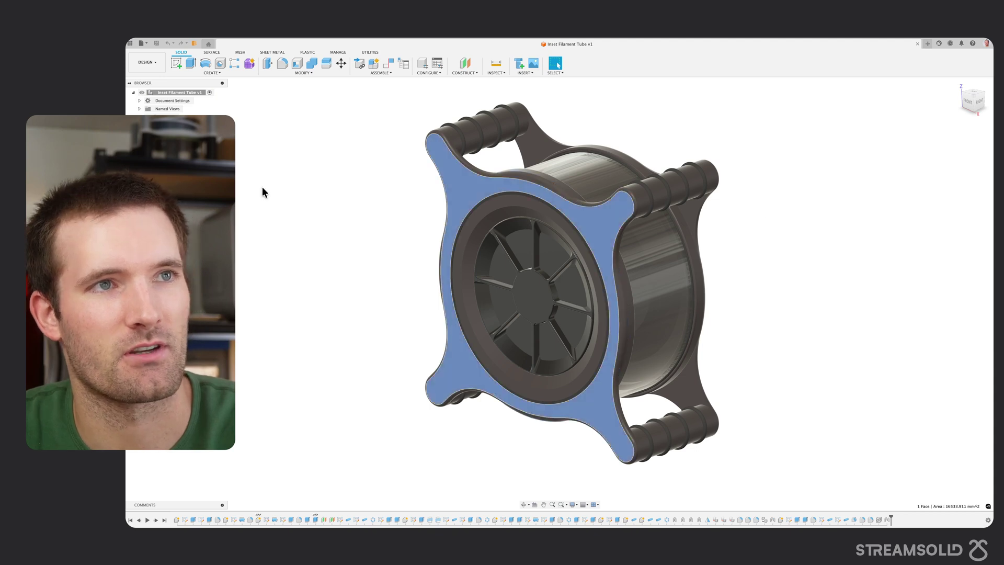
pyautogui.press('v')
pyautogui.click(778, 196)
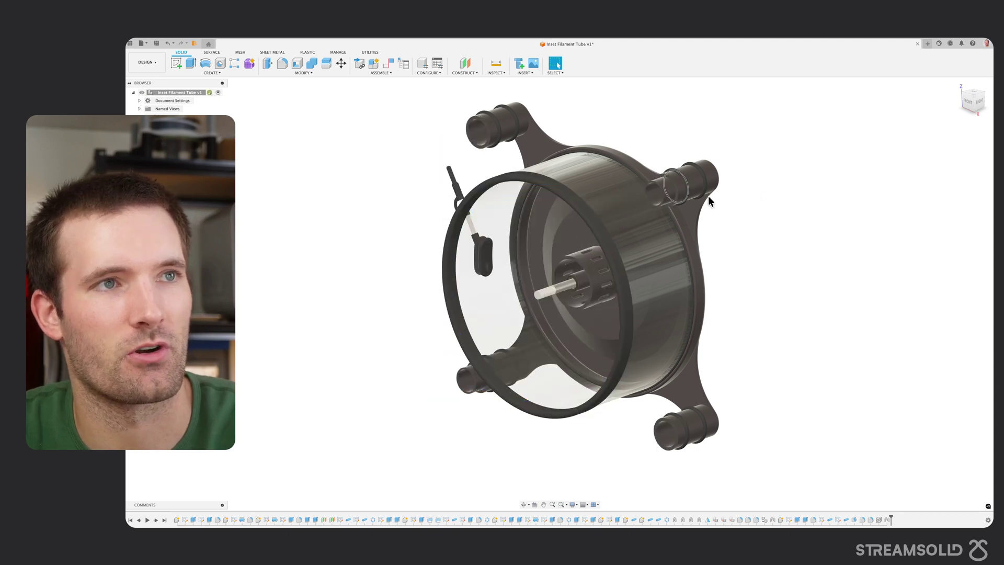
# Step: Examine the stepped ends, rings and grooves on the handle posts of the remaining end plate
pyautogui.keyDown('shift'); pyautogui.moveTo(777, 196); pyautogui.dragTo(822, 276, button='middle'); pyautogui.keyUp('shift')
pyautogui.scroll(5, 745, 221)
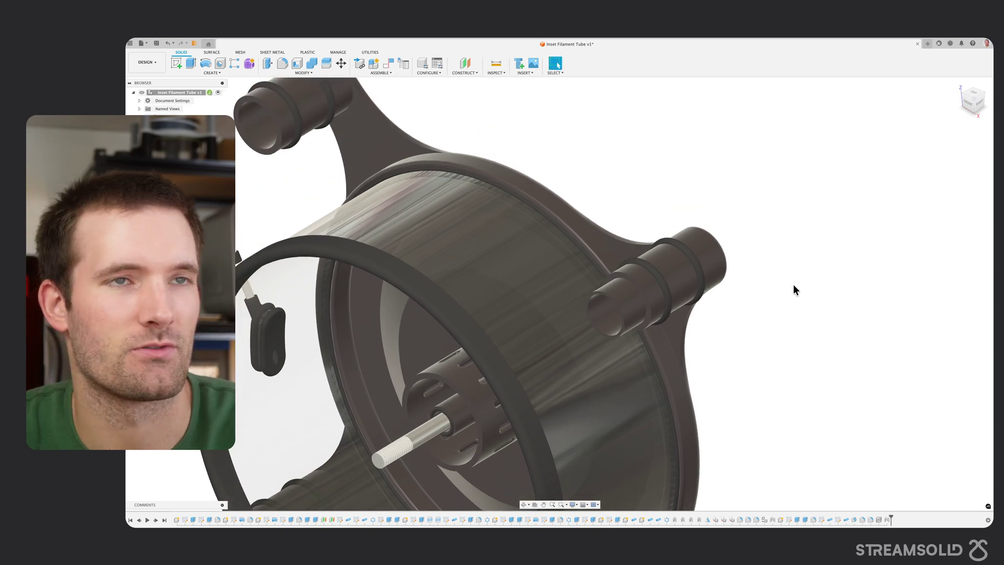
pyautogui.keyDown('shift'); pyautogui.moveTo(793, 284); pyautogui.dragTo(826, 228, button='middle'); pyautogui.keyUp('shift')
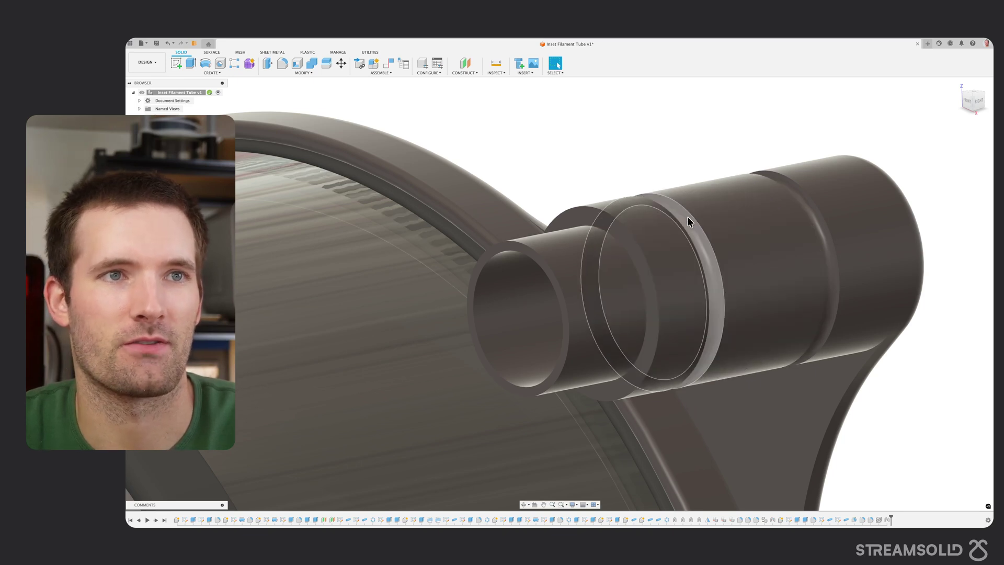
pyautogui.scroll(-1, 688, 216)
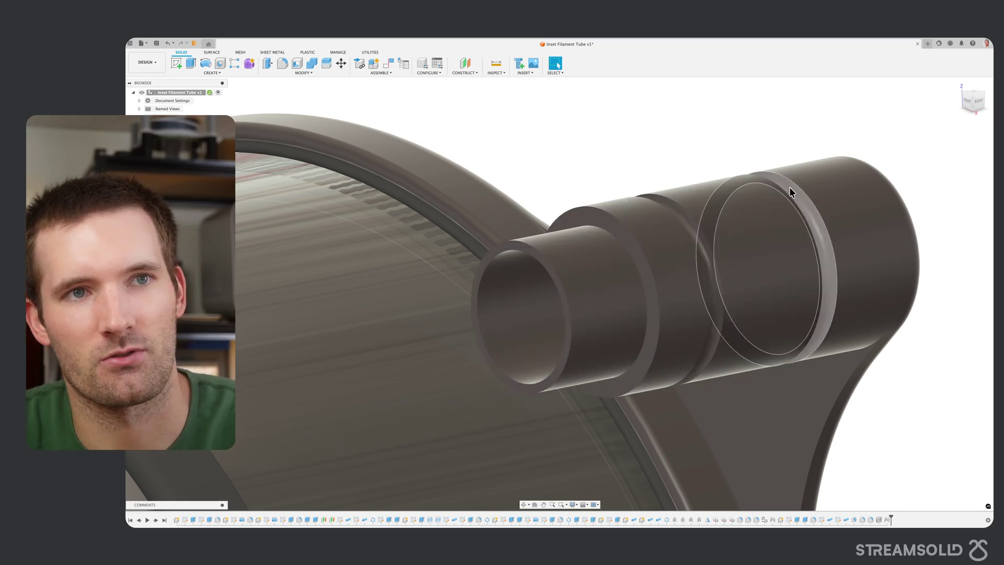
pyautogui.scroll(-5, 792, 196)
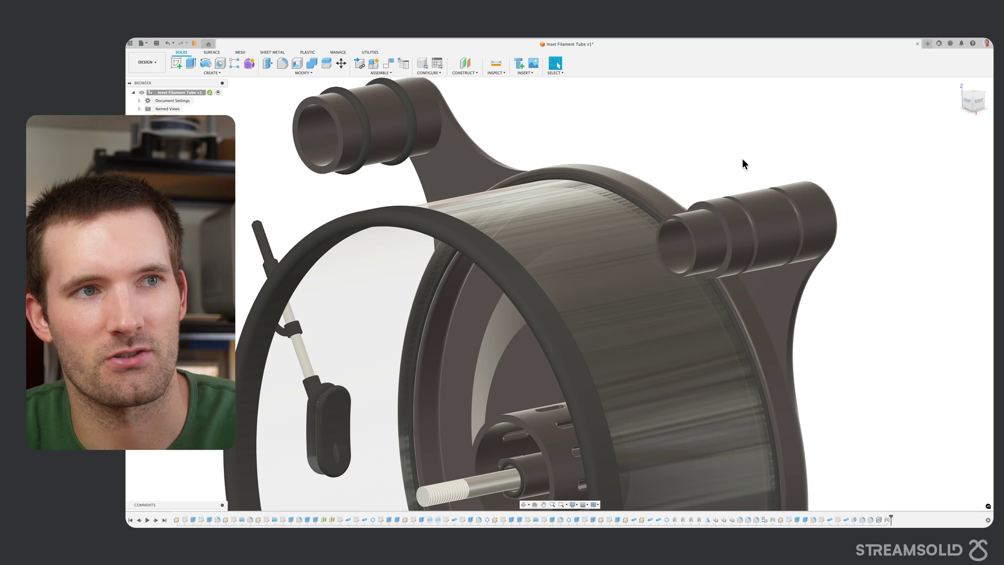
pyautogui.moveTo(742, 164); pyautogui.dragTo(728, 181, button='middle')
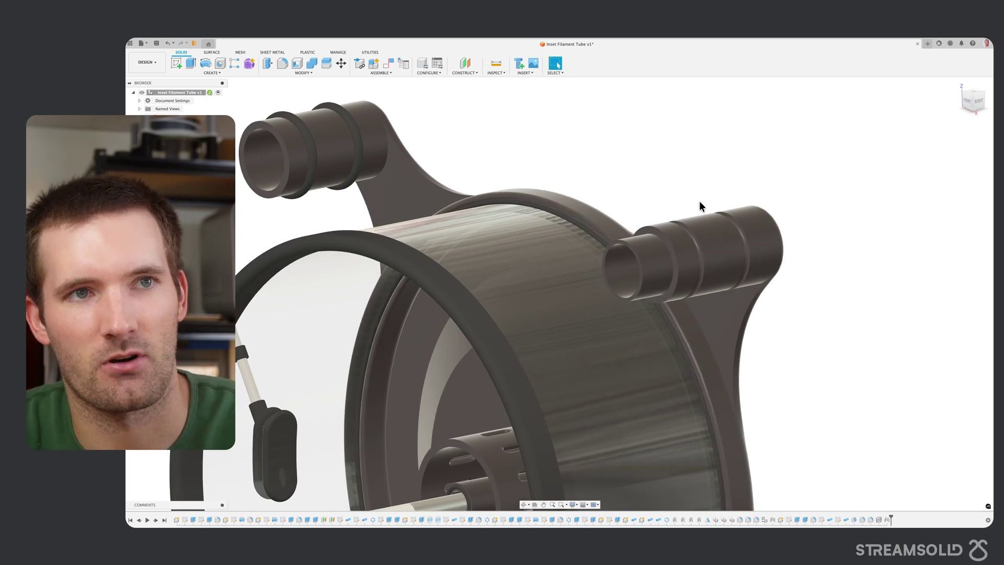
pyautogui.scroll(-5, 700, 202)
pyautogui.moveTo(809, 235); pyautogui.dragTo(782, 197, button='middle')
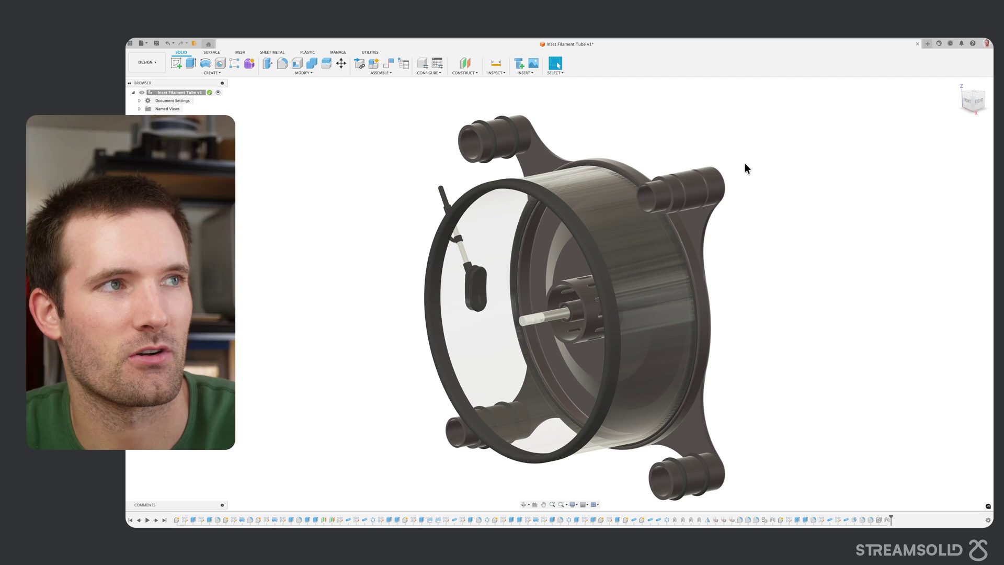
# Step: Hide the transparent tube together with its dark rim ring
pyautogui.keyDown('shift'); pyautogui.moveTo(765, 237); pyautogui.dragTo(792, 190, button='middle'); pyautogui.keyUp('shift')
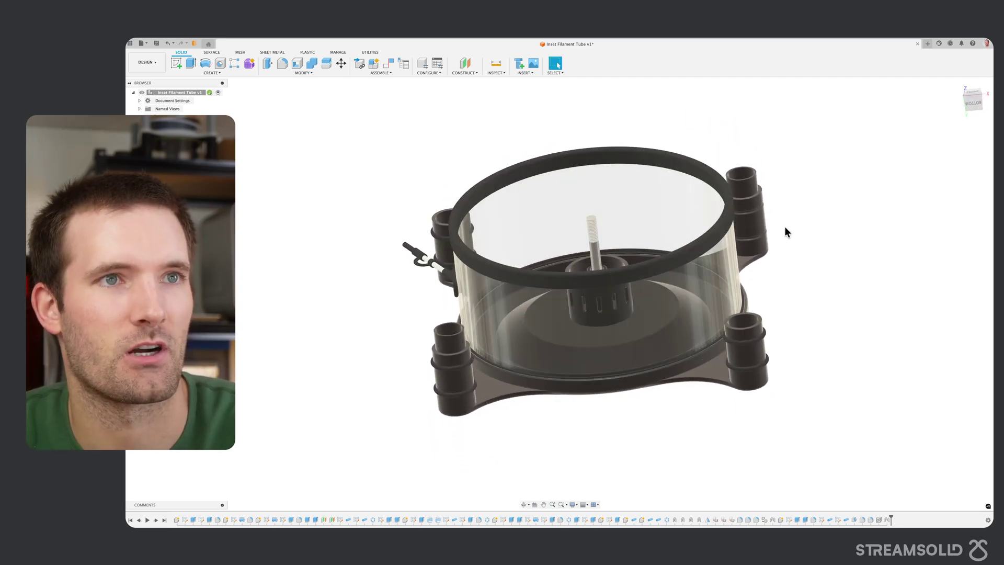
pyautogui.scroll(4, 785, 229)
pyautogui.click(670, 211)
pyautogui.press('v')
pyautogui.click(808, 260)
pyautogui.scroll(-3, 792, 269)
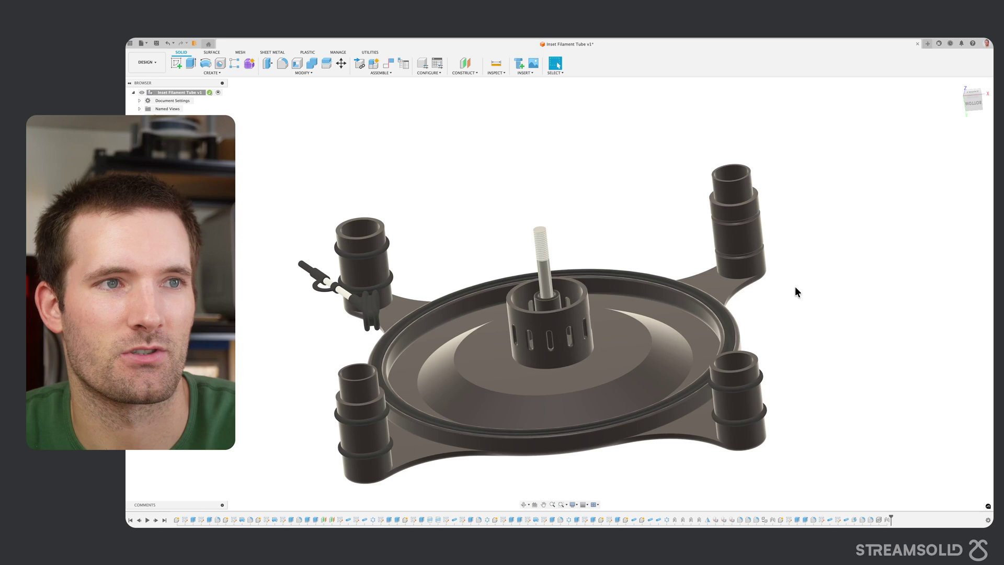
# Step: Outline the outer profile of the hollow corner post on both sides with green freehand annotation, viewing it from the side
pyautogui.keyDown('shift'); pyautogui.moveTo(794, 288); pyautogui.dragTo(818, 264, button='middle'); pyautogui.keyUp('shift')
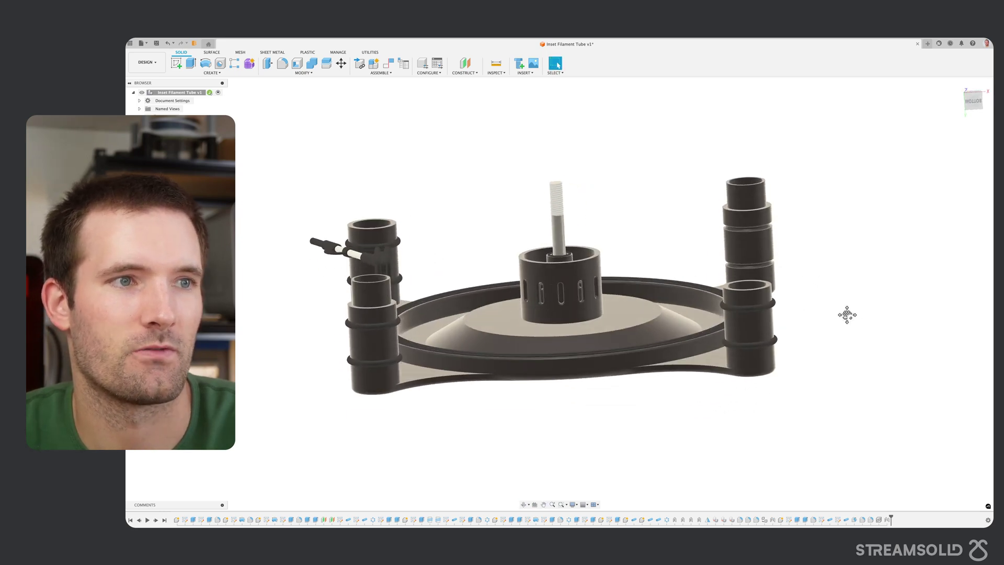
pyautogui.keyDown('shift'); pyautogui.moveTo(845, 314); pyautogui.dragTo(600, 202, button='middle'); pyautogui.keyUp('shift')
pyautogui.scroll(5, 826, 342)
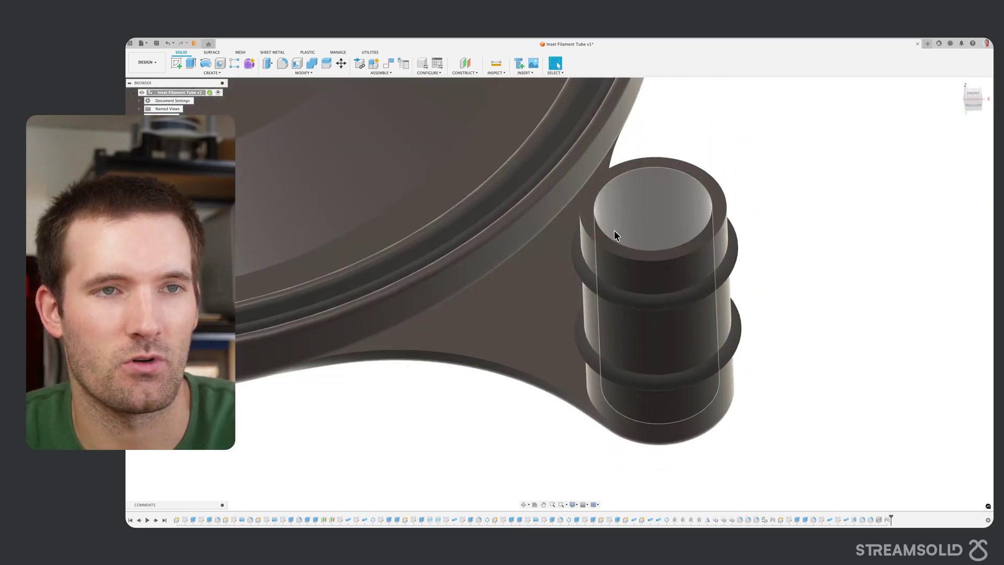
pyautogui.scroll(-3, 614, 231)
pyautogui.keyDown('shift'); pyautogui.moveTo(614, 230); pyautogui.dragTo(618, 209, button='middle'); pyautogui.keyUp('shift')
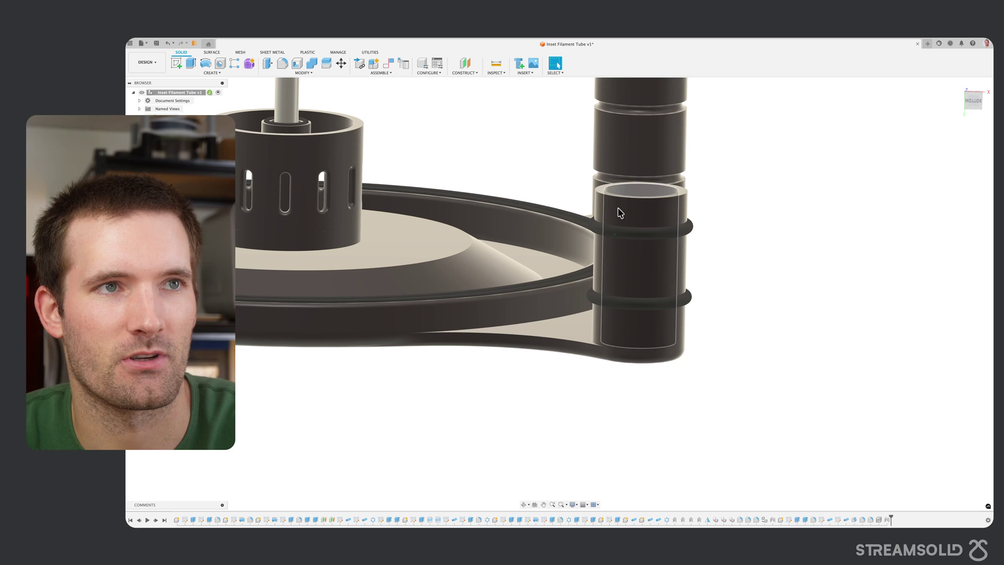
pyautogui.keyDown('shift'); pyautogui.moveTo(736, 269); pyautogui.dragTo(734, 251, button='middle'); pyautogui.keyUp('shift')
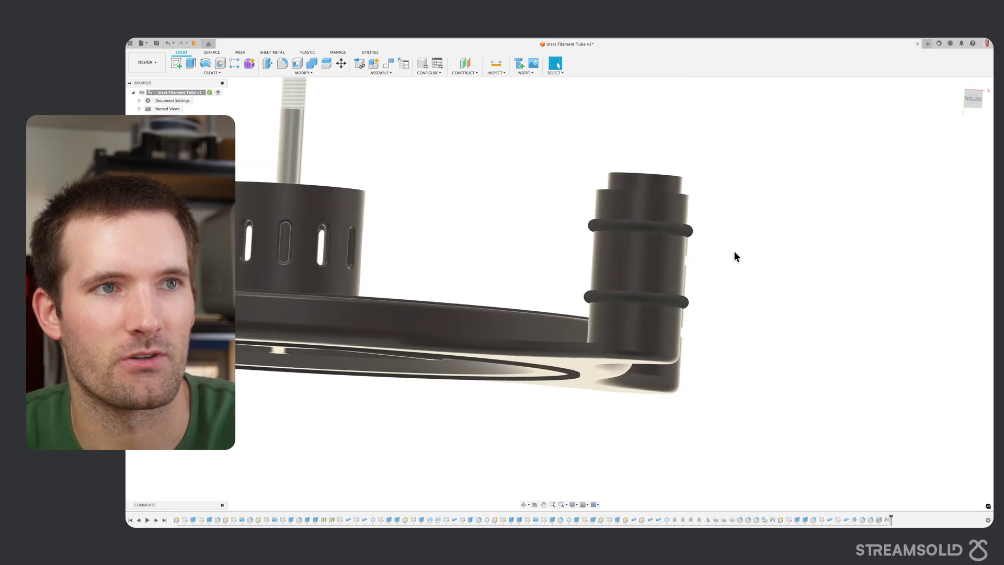
pyautogui.moveTo(698, 340)
pyautogui.mouseDown()
pyautogui.moveTo(695, 353)
pyautogui.moveTo(612, 364)
pyautogui.mouseUp()
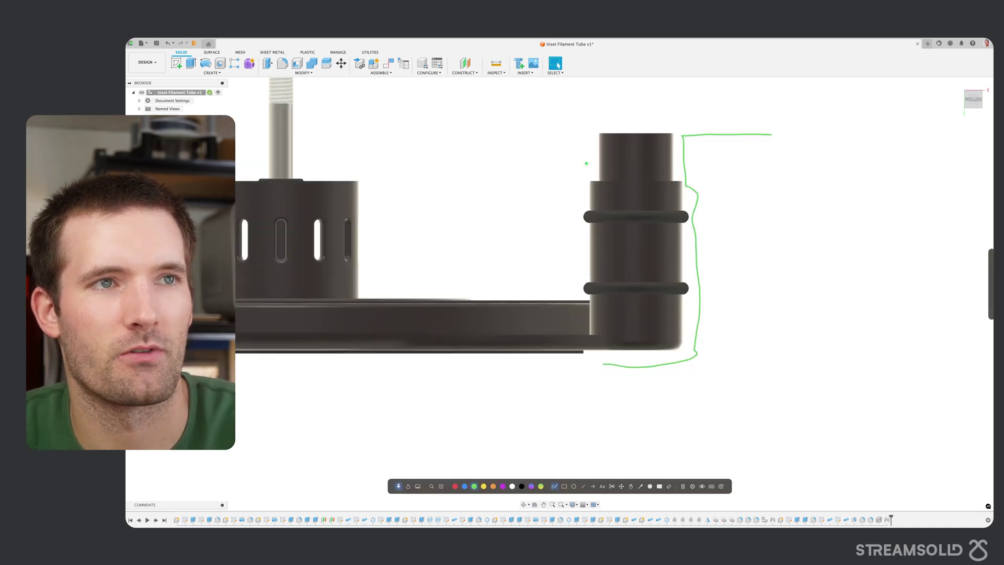
pyautogui.moveTo(582, 134)
pyautogui.mouseDown()
pyautogui.moveTo(580, 291)
pyautogui.moveTo(464, 292)
pyautogui.mouseUp()
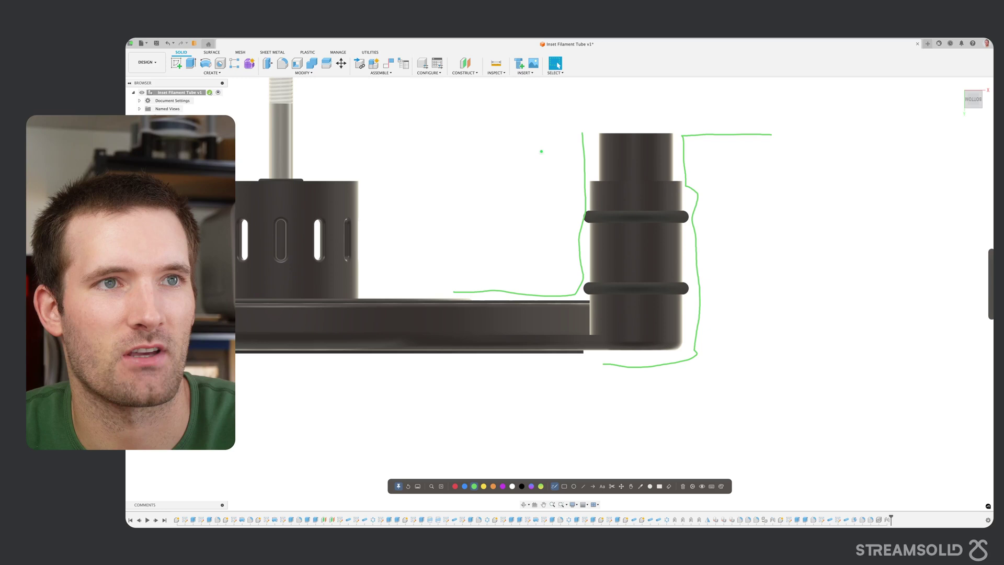
# Step: Hatch the areas outside the outlined corner post on both sides with green annotation strokes
pyautogui.moveTo(546, 137); pyautogui.dragTo(473, 220)
pyautogui.moveTo(537, 184); pyautogui.dragTo(491, 251)
pyautogui.moveTo(551, 207); pyautogui.dragTo(502, 274)
pyautogui.moveTo(569, 241); pyautogui.dragTo(541, 281)
pyautogui.moveTo(749, 340); pyautogui.dragTo(715, 367)
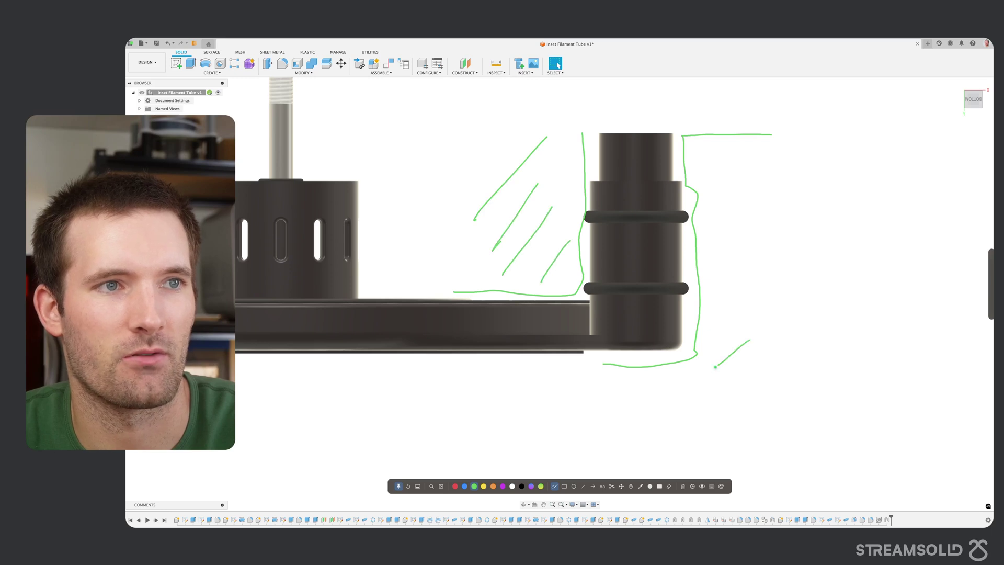
pyautogui.moveTo(752, 276); pyautogui.dragTo(724, 319)
pyautogui.moveTo(758, 134); pyautogui.dragTo(712, 167)
pyautogui.moveTo(753, 178); pyautogui.dragTo(721, 221)
# Step: Mark the post's inner cavity, a wall thickness of 3 and the overall height in annotation, and clear all the markup
pyautogui.moveTo(655, 112); pyautogui.dragTo(657, 274)
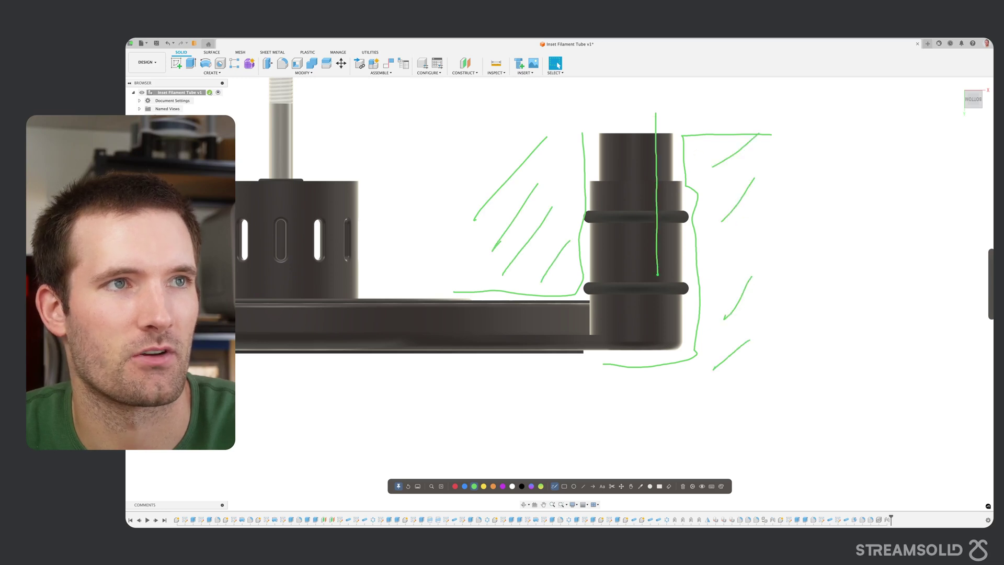
pyautogui.moveTo(619, 312); pyautogui.dragTo(622, 120)
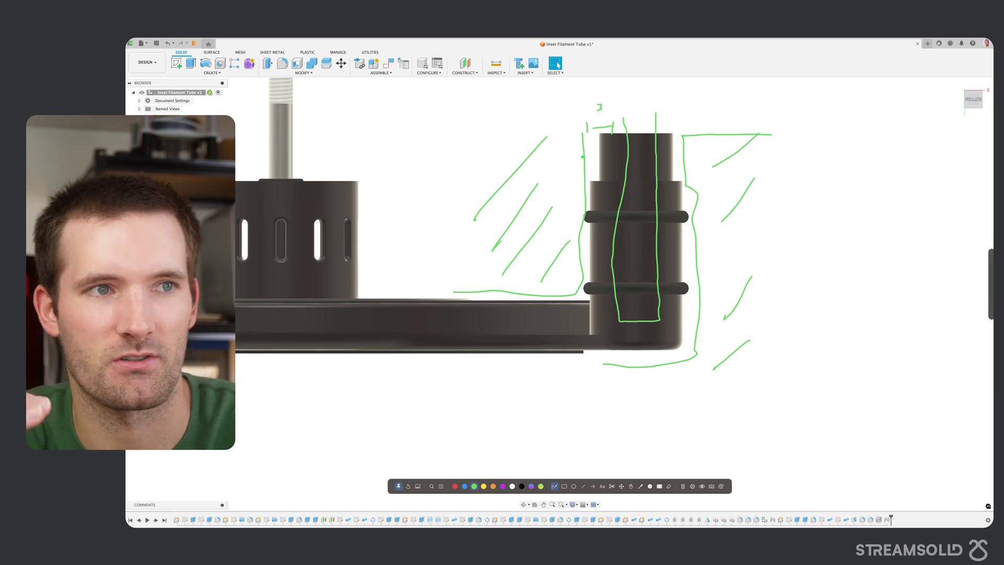
pyautogui.moveTo(785, 128)
pyautogui.mouseDown()
pyautogui.moveTo(855, 126)
pyautogui.moveTo(801, 330)
pyautogui.mouseUp()
pyautogui.moveTo(784, 368); pyautogui.dragTo(846, 376)
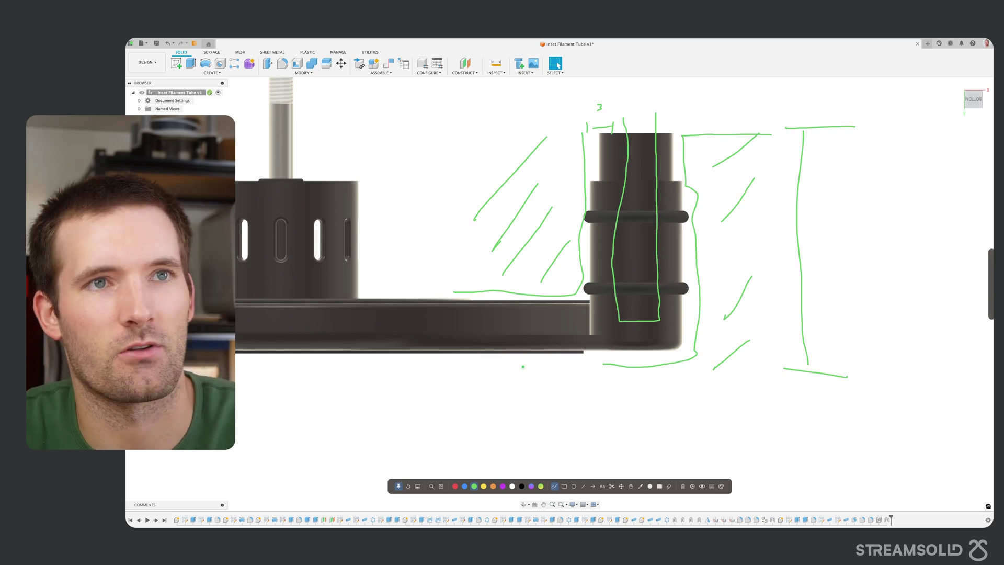
pyautogui.press('Delete')
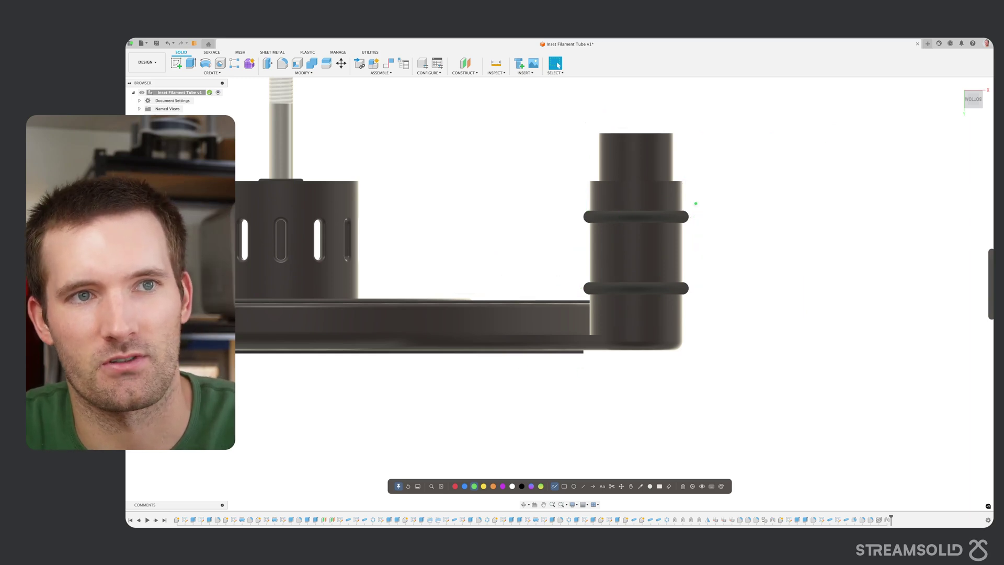
pyautogui.press('Escape')
# Step: Examine the corner posts around the end plate, comparing the ones with stepped and plain ends
pyautogui.moveTo(729, 186)
pyautogui.keyDown('shift'); pyautogui.mouseDown(button='middle')
pyautogui.moveTo(737, 175)
pyautogui.moveTo(743, 188)
pyautogui.mouseUp(button='middle'); pyautogui.keyUp('shift')
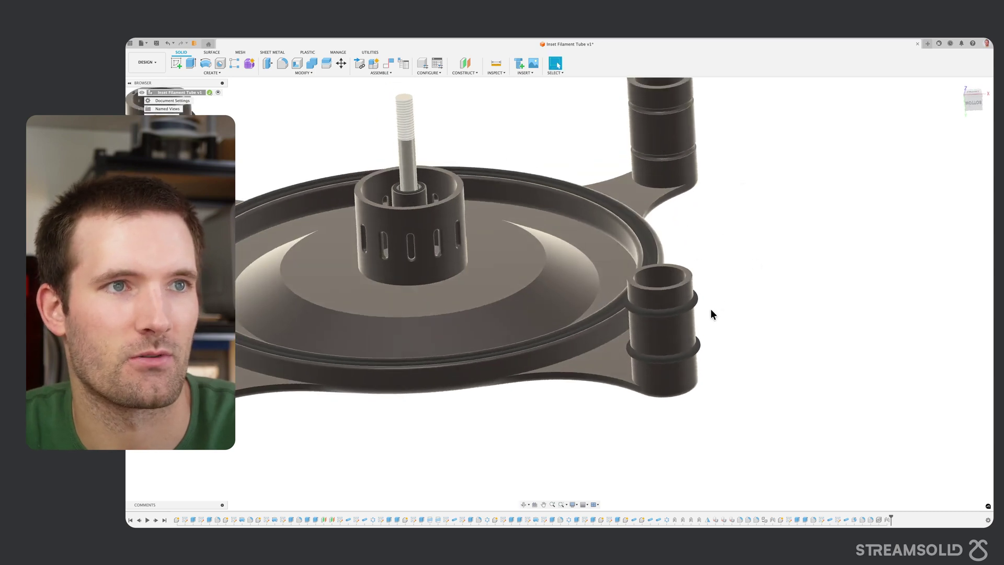
pyautogui.keyDown('shift'); pyautogui.moveTo(731, 276); pyautogui.dragTo(657, 257, button='middle'); pyautogui.keyUp('shift')
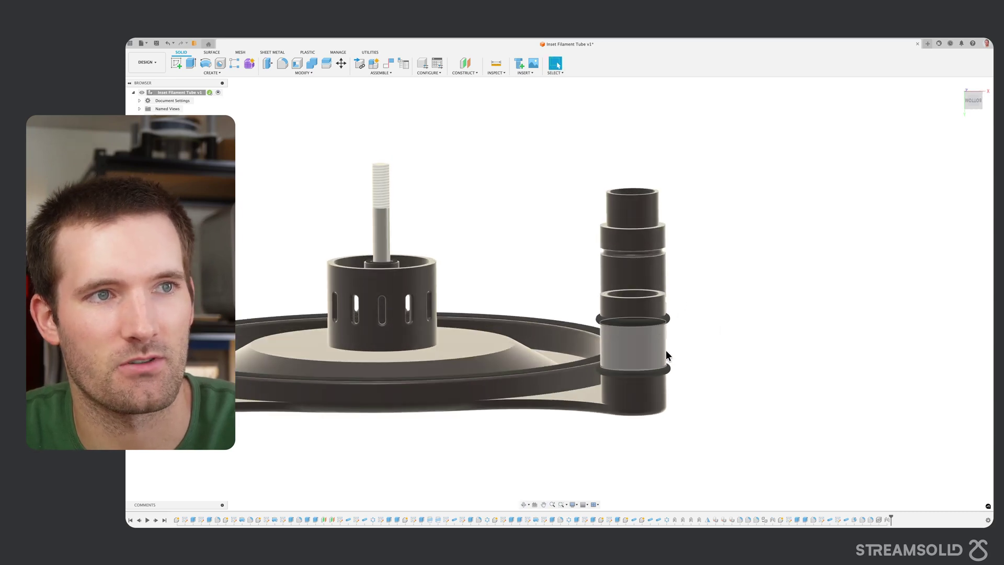
pyautogui.moveTo(674, 354)
pyautogui.keyDown('shift'); pyautogui.mouseDown(button='middle')
pyautogui.moveTo(695, 297)
pyautogui.moveTo(672, 368)
pyautogui.mouseUp(button='middle'); pyautogui.keyUp('shift')
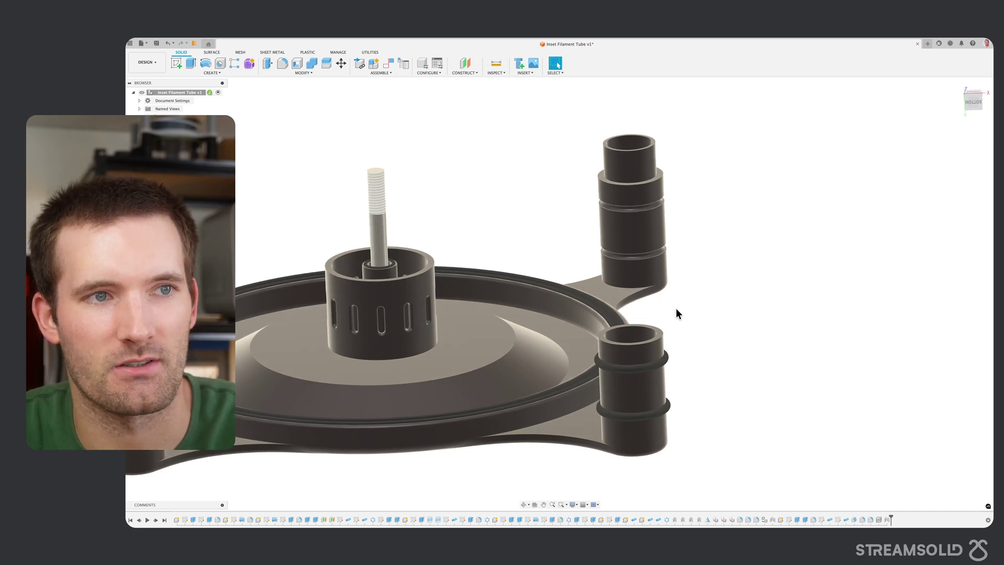
pyautogui.scroll(-1, 675, 297)
pyautogui.moveTo(677, 291); pyautogui.dragTo(797, 230, button='middle')
pyautogui.moveTo(332, 335); pyautogui.dragTo(457, 317, button='middle')
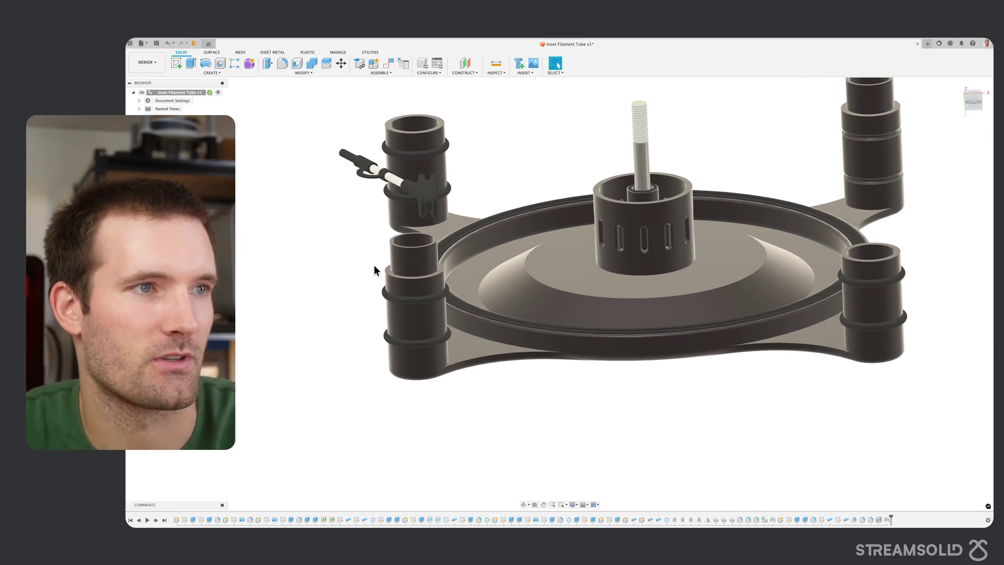
# Step: Examine the slotted center hub and the threaded rod on the end plate
pyautogui.keyDown('shift'); pyautogui.moveTo(375, 270); pyautogui.dragTo(352, 293, button='middle'); pyautogui.keyUp('shift')
pyautogui.scroll(5, 605, 255)
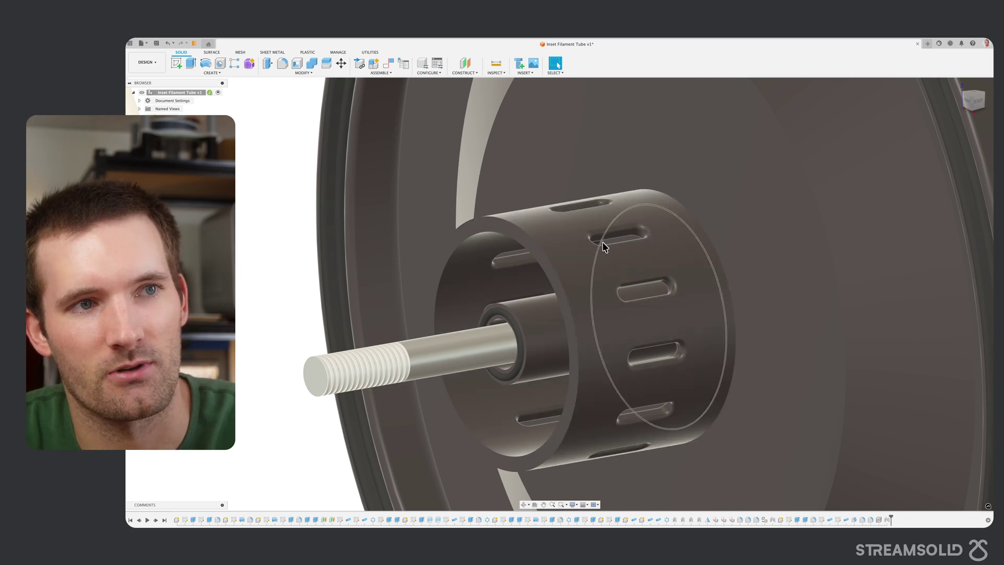
pyautogui.scroll(-5, 601, 246)
pyautogui.scroll(-2, 601, 250)
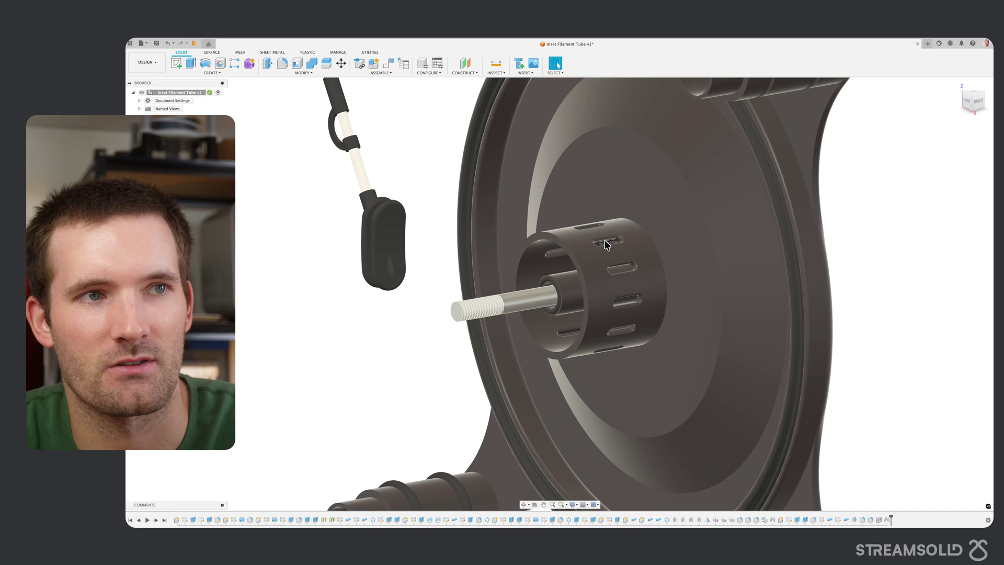
pyautogui.scroll(-5, 618, 269)
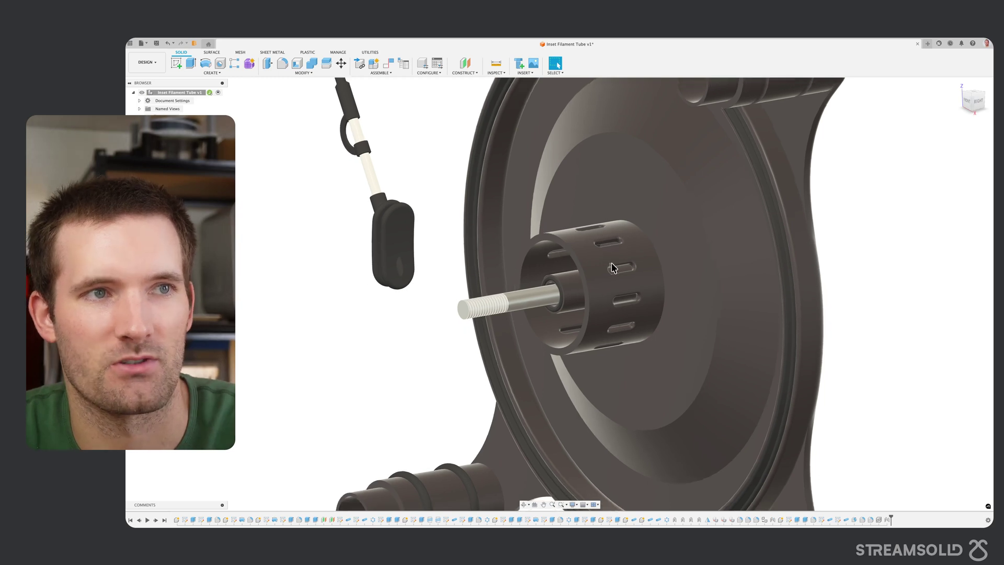
pyautogui.keyDown('shift'); pyautogui.moveTo(618, 286); pyautogui.dragTo(660, 267, button='middle'); pyautogui.keyUp('shift')
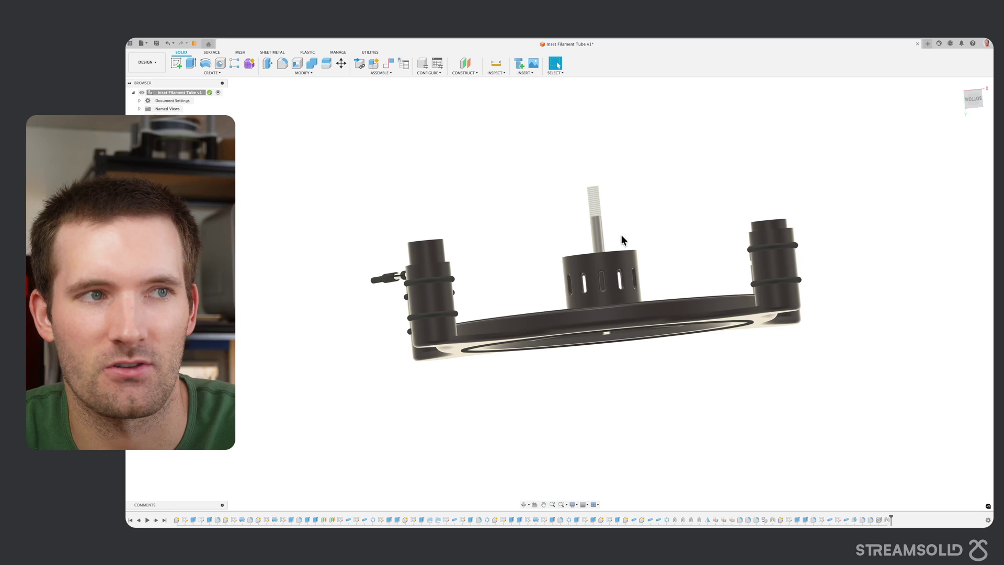
pyautogui.keyDown('shift'); pyautogui.moveTo(648, 224); pyautogui.dragTo(376, 264, button='middle'); pyautogui.keyUp('shift')
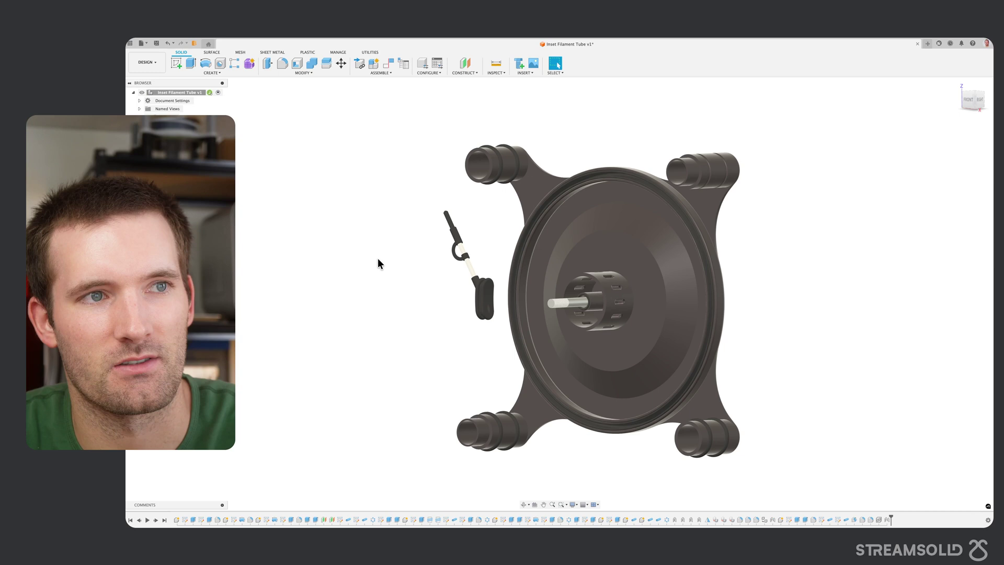
# Step: Examine the assembled filament tube and how its stepped and plain corner posts fit together
pyautogui.keyDown('shift'); pyautogui.moveTo(732, 171); pyautogui.dragTo(644, 235, button='middle'); pyautogui.keyUp('shift')
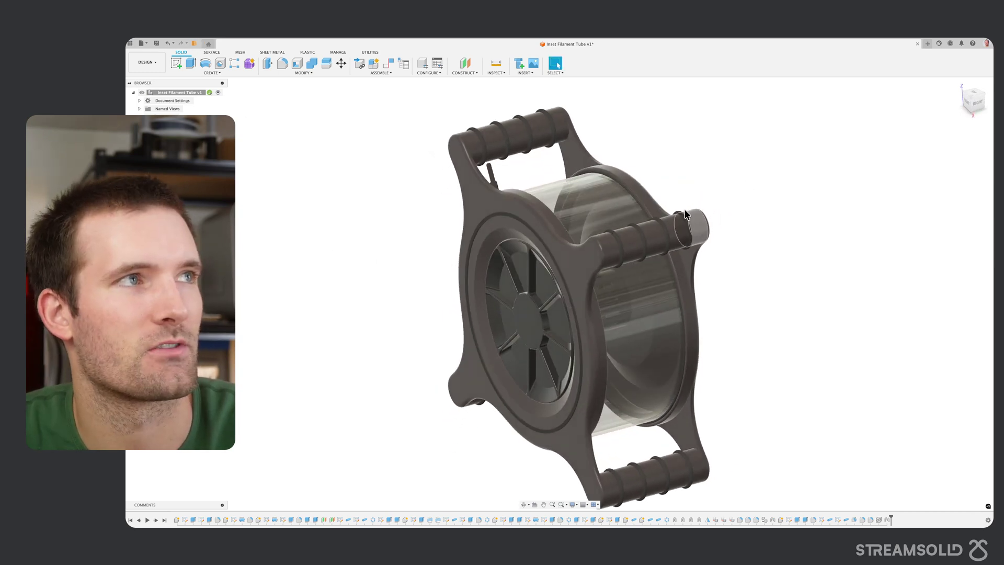
pyautogui.keyDown('shift'); pyautogui.moveTo(604, 191); pyautogui.dragTo(705, 211, button='middle'); pyautogui.keyUp('shift')
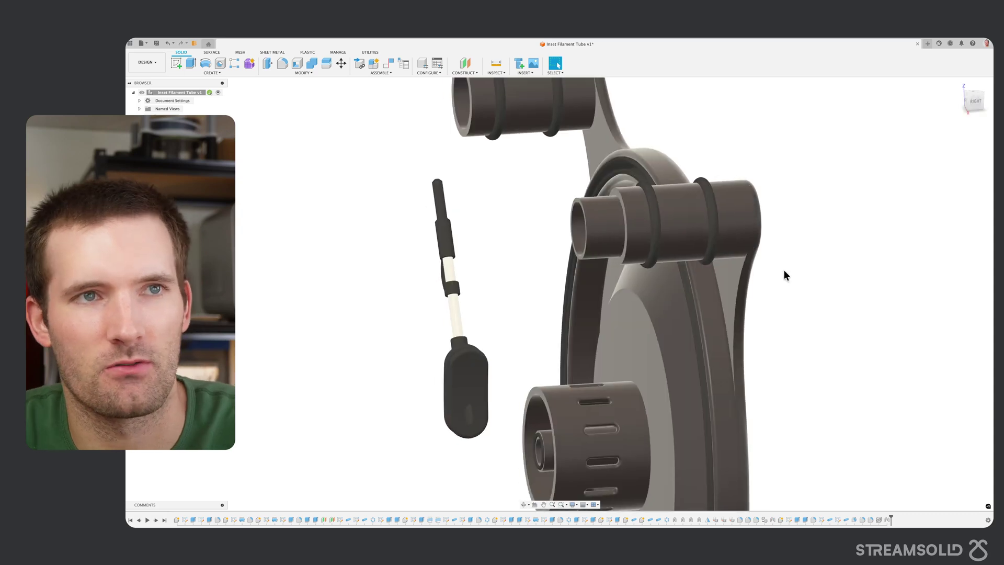
pyautogui.keyDown('shift'); pyautogui.moveTo(783, 271); pyautogui.dragTo(780, 265, button='middle'); pyautogui.keyUp('shift')
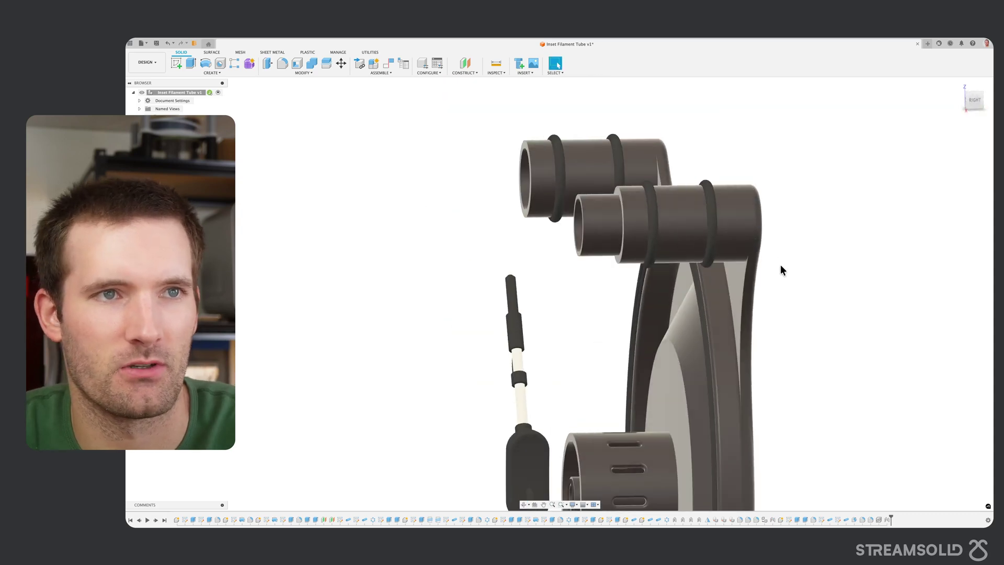
pyautogui.scroll(-3, 782, 269)
pyautogui.moveTo(800, 306); pyautogui.dragTo(782, 272, button='middle')
pyautogui.keyDown('shift'); pyautogui.moveTo(781, 272); pyautogui.dragTo(768, 252, button='middle'); pyautogui.keyUp('shift')
# Step: From the right-side view, outline the end plate, the separate corner post piece and the opposite plate in green annotation
pyautogui.click(973, 99)
pyautogui.hotkey('ctrl', 'a')
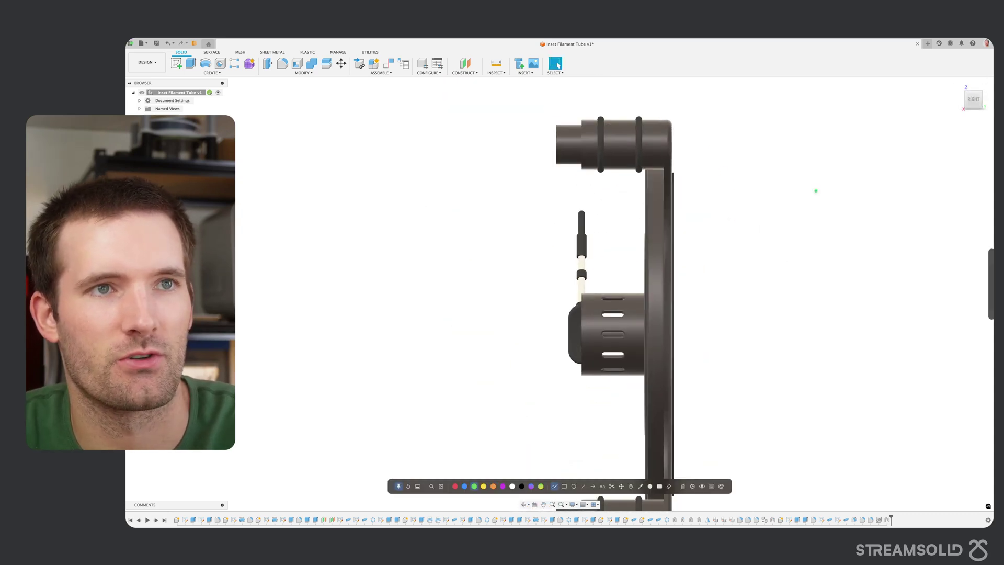
pyautogui.moveTo(636, 110); pyautogui.dragTo(640, 310)
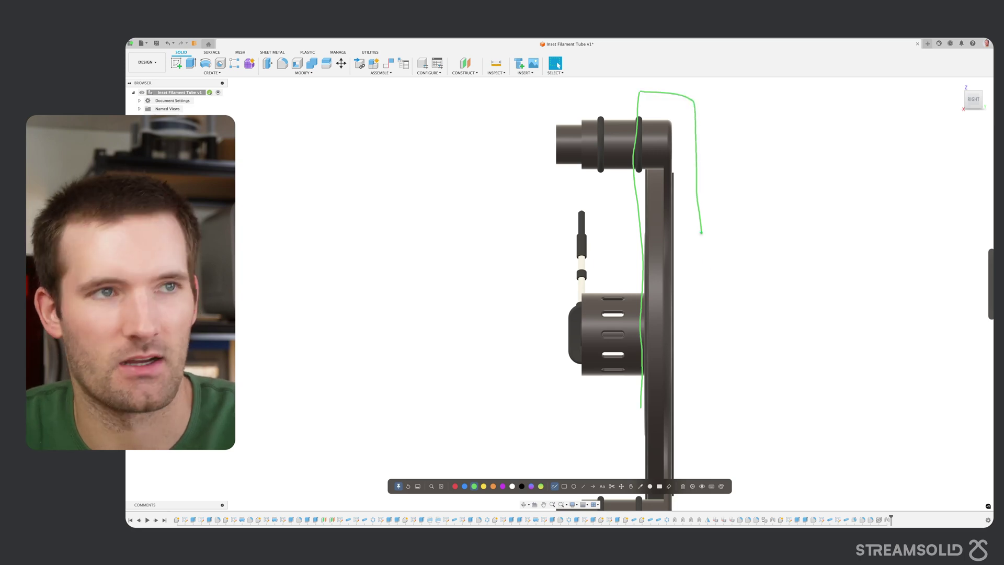
pyautogui.moveTo(701, 233); pyautogui.dragTo(712, 334)
pyautogui.moveTo(626, 128)
pyautogui.mouseDown()
pyautogui.moveTo(626, 97)
pyautogui.moveTo(519, 96)
pyautogui.moveTo(483, 156)
pyautogui.moveTo(620, 168)
pyautogui.moveTo(620, 110)
pyautogui.mouseUp()
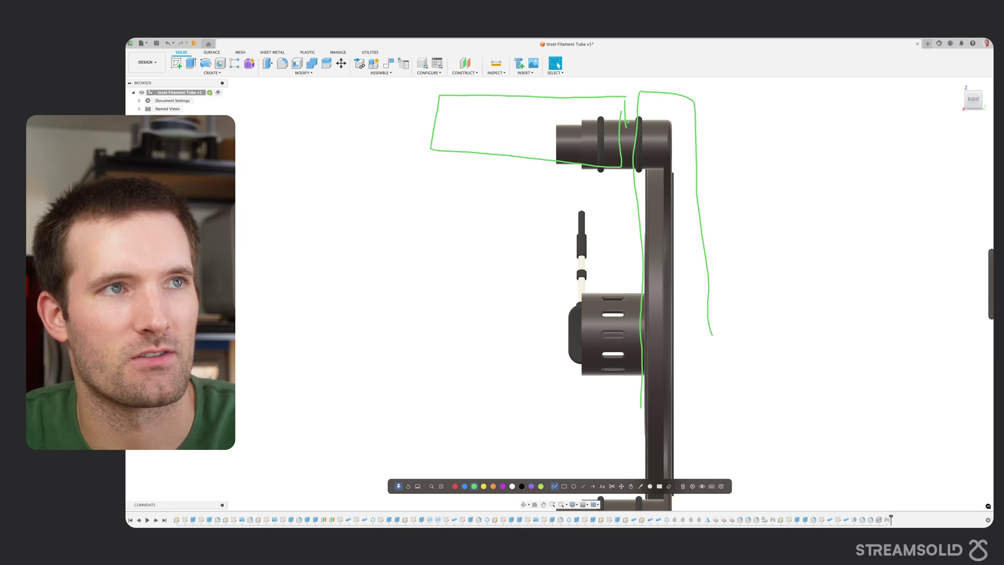
pyautogui.moveTo(433, 101); pyautogui.dragTo(432, 338)
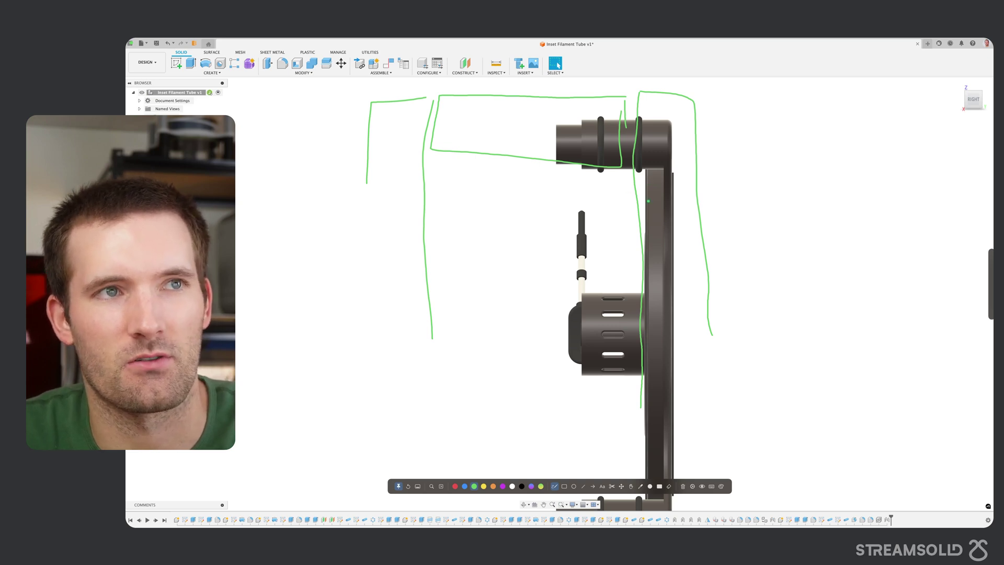
# Step: Outline the center hub in green and purple, mark the corner post joint in red, and clear all the markup
pyautogui.moveTo(618, 289)
pyautogui.mouseDown()
pyautogui.moveTo(505, 317)
pyautogui.moveTo(605, 390)
pyautogui.moveTo(622, 318)
pyautogui.moveTo(558, 292)
pyautogui.moveTo(512, 400)
pyautogui.moveTo(605, 355)
pyautogui.moveTo(607, 327)
pyautogui.mouseUp()
pyautogui.click(502, 486)
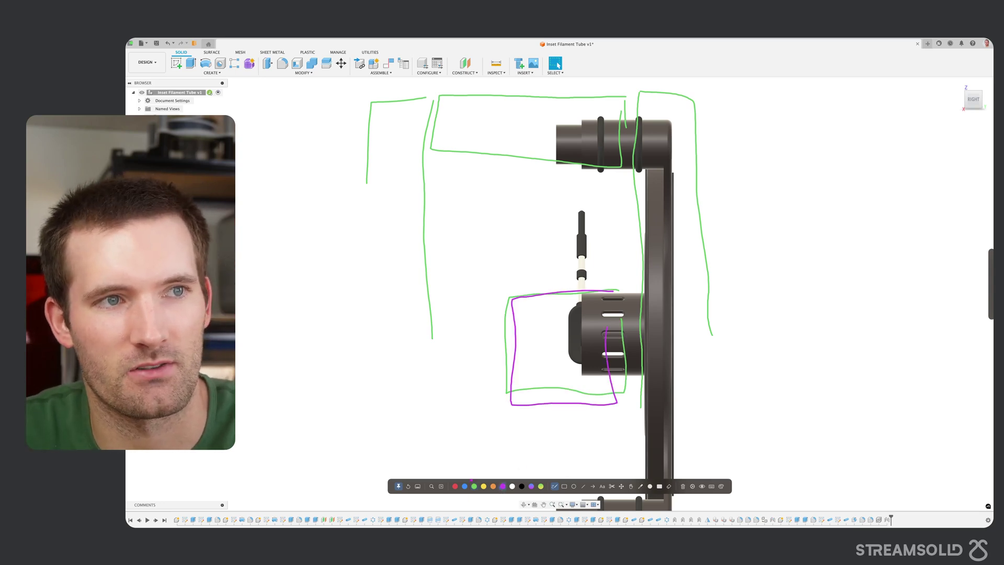
pyautogui.click(455, 486)
pyautogui.moveTo(624, 102)
pyautogui.mouseDown()
pyautogui.moveTo(617, 178)
pyautogui.moveTo(442, 98)
pyautogui.moveTo(625, 92)
pyautogui.mouseUp()
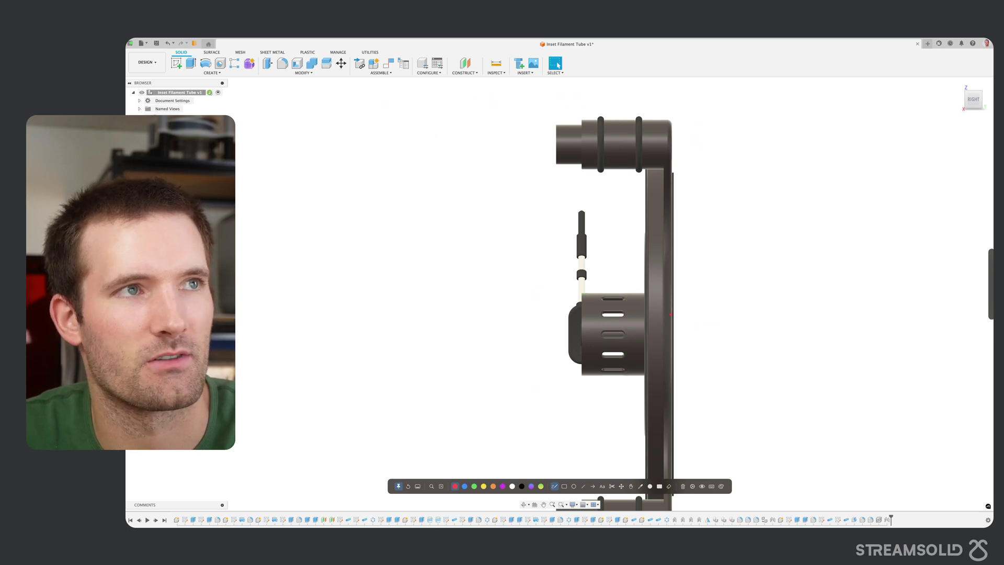
pyautogui.press('Escape')
# Step: Examine the corner posts and slotted center hub of the exposed end plate from several angles and distances
pyautogui.moveTo(715, 355)
pyautogui.keyDown('shift'); pyautogui.mouseDown(button='middle')
pyautogui.moveTo(711, 320)
pyautogui.moveTo(717, 325)
pyautogui.mouseUp(button='middle'); pyautogui.keyUp('shift')
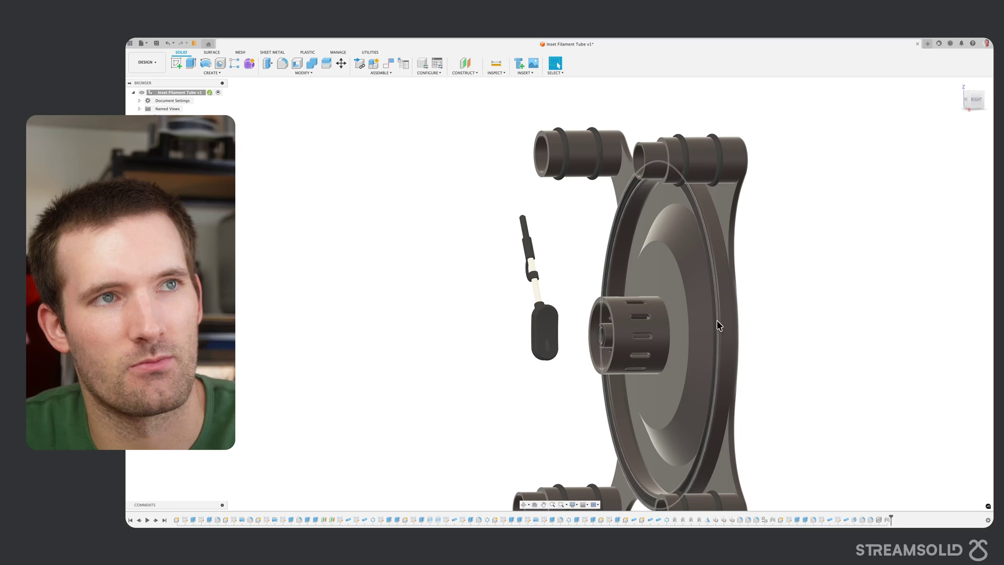
pyautogui.scroll(-1, 815, 319)
pyautogui.moveTo(834, 320); pyautogui.dragTo(794, 331, button='middle')
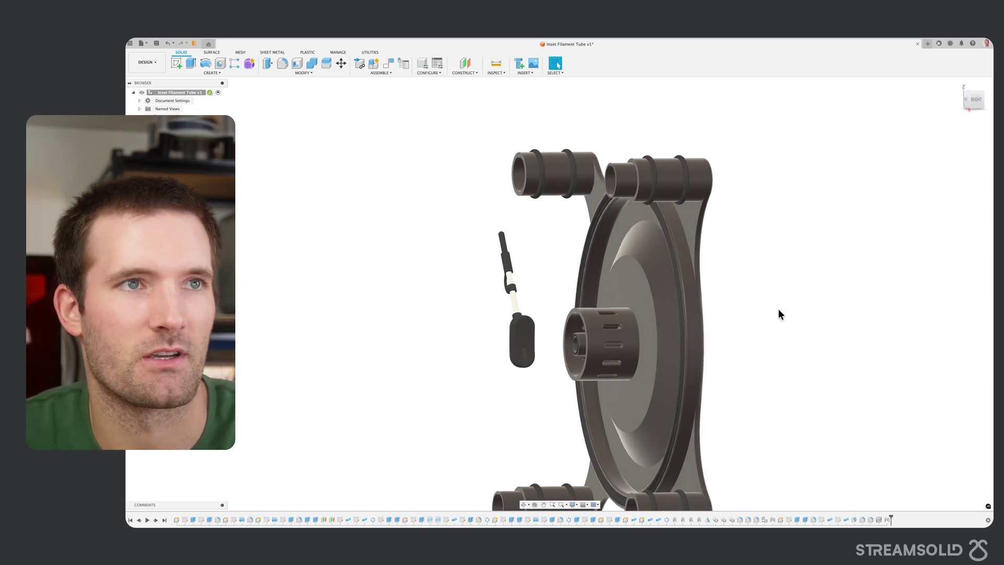
pyautogui.keyDown('shift'); pyautogui.moveTo(778, 309); pyautogui.dragTo(776, 336, button='middle'); pyautogui.keyUp('shift')
pyautogui.scroll(4, 677, 267)
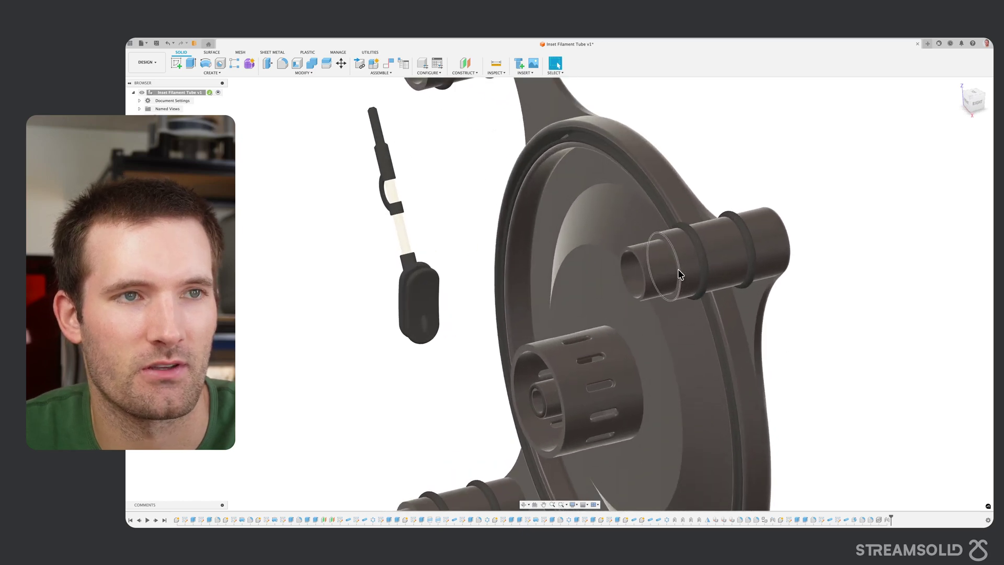
pyautogui.scroll(-1, 716, 244)
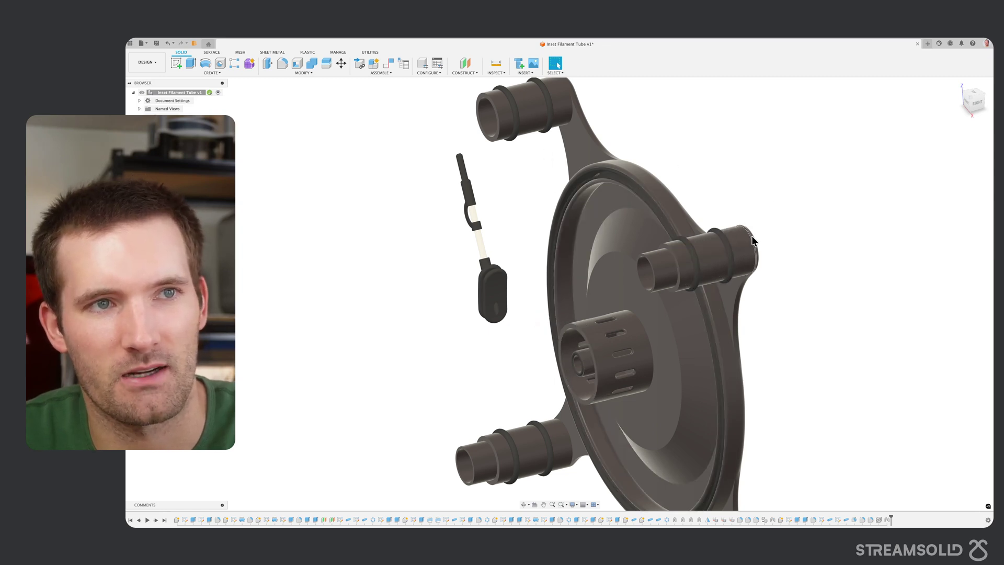
pyautogui.scroll(-3, 741, 278)
pyautogui.moveTo(753, 282); pyautogui.dragTo(716, 228, button='middle')
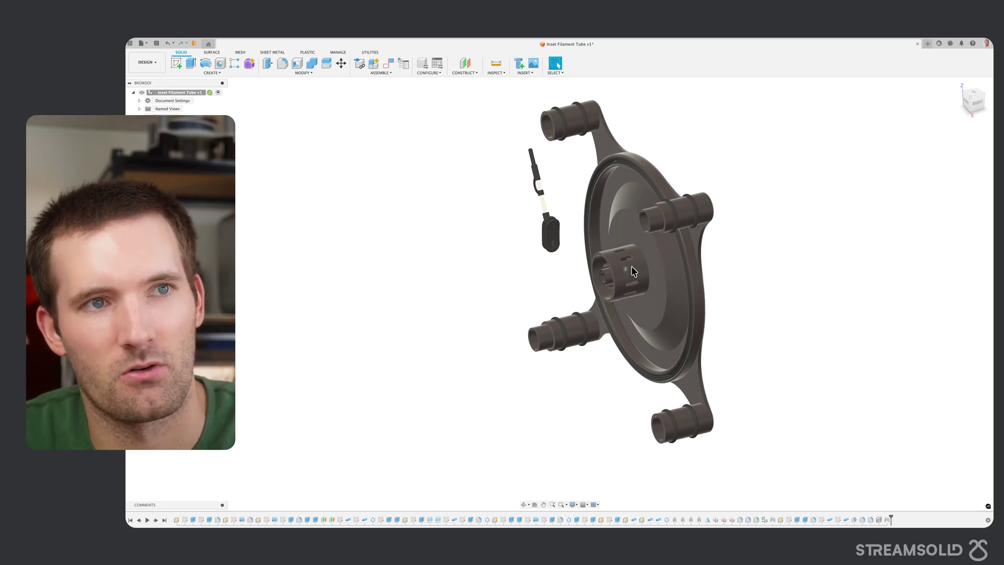
pyautogui.scroll(5, 631, 256)
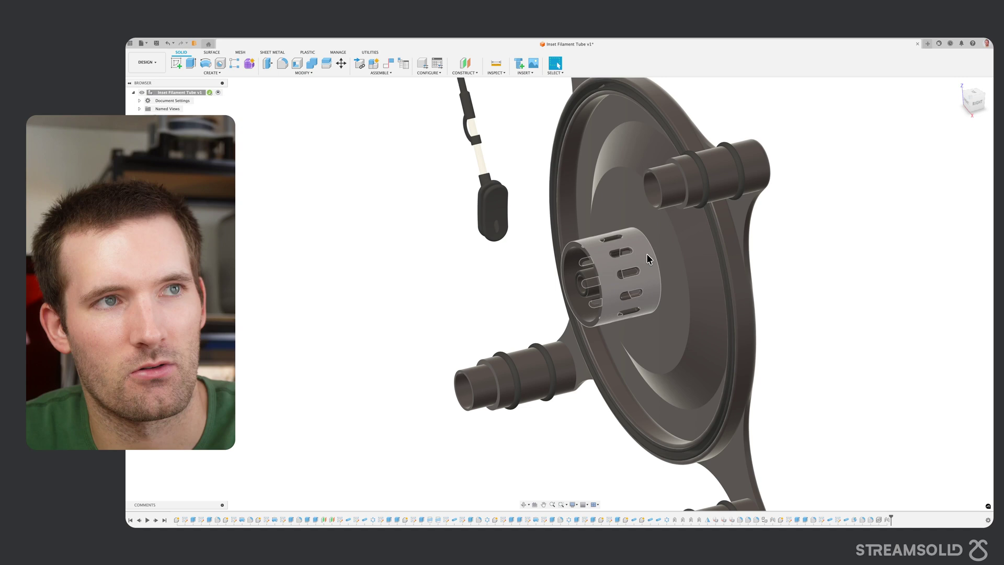
pyautogui.keyDown('shift'); pyautogui.moveTo(756, 350); pyautogui.dragTo(780, 363, button='middle'); pyautogui.keyUp('shift')
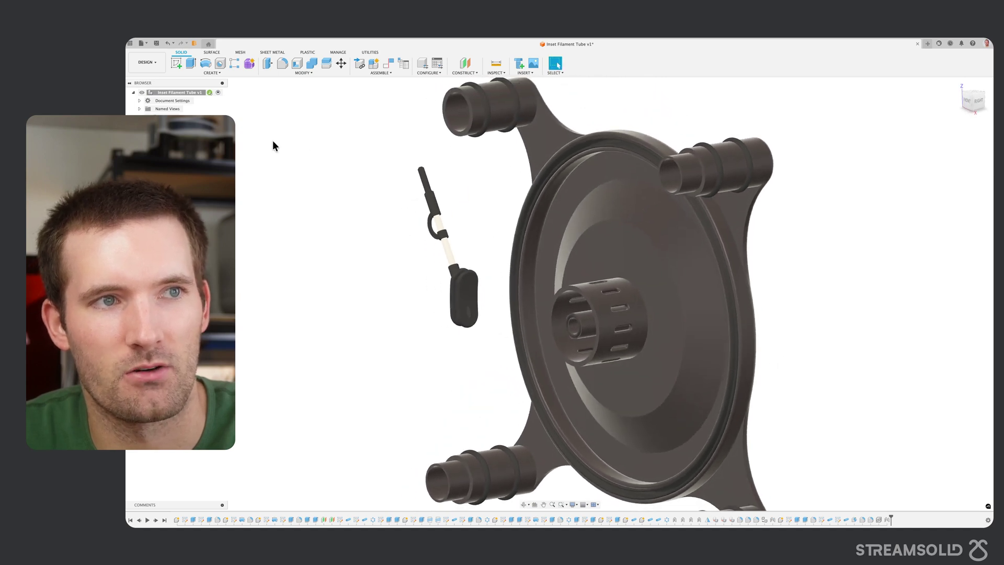
# Step: Restore the complete assembly and inspect the slotted hub through the clear tube from the bottom view
pyautogui.click(194, 44)
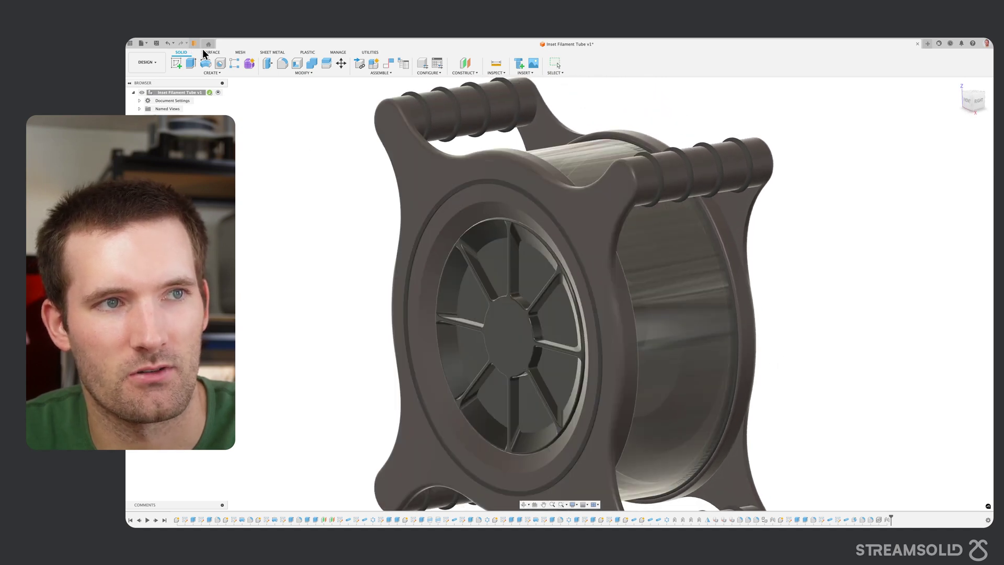
pyautogui.scroll(-3, 365, 282)
pyautogui.moveTo(418, 320); pyautogui.dragTo(652, 183, button='middle')
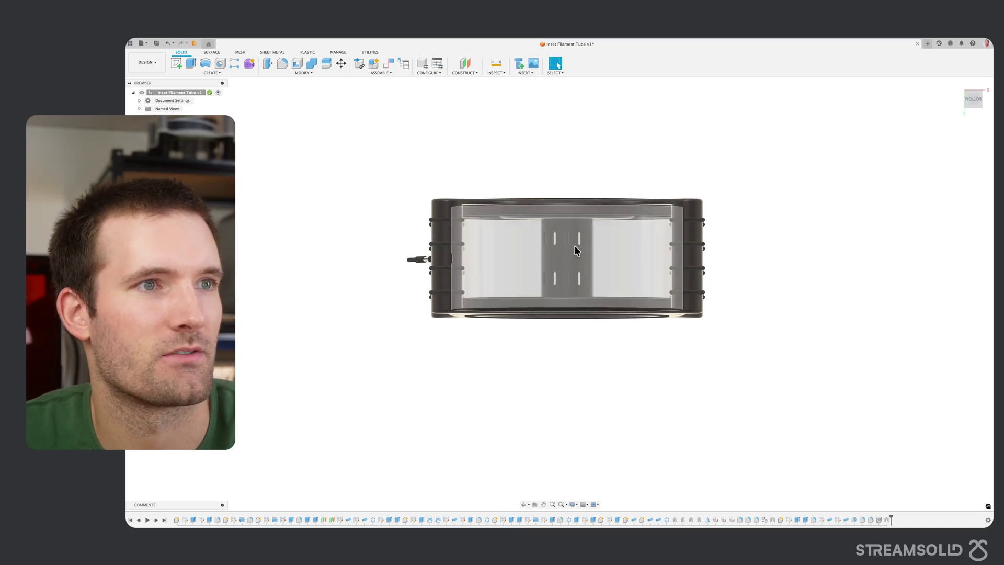
pyautogui.moveTo(568, 284); pyautogui.dragTo(587, 300, button='middle')
pyautogui.scroll(2, 586, 299)
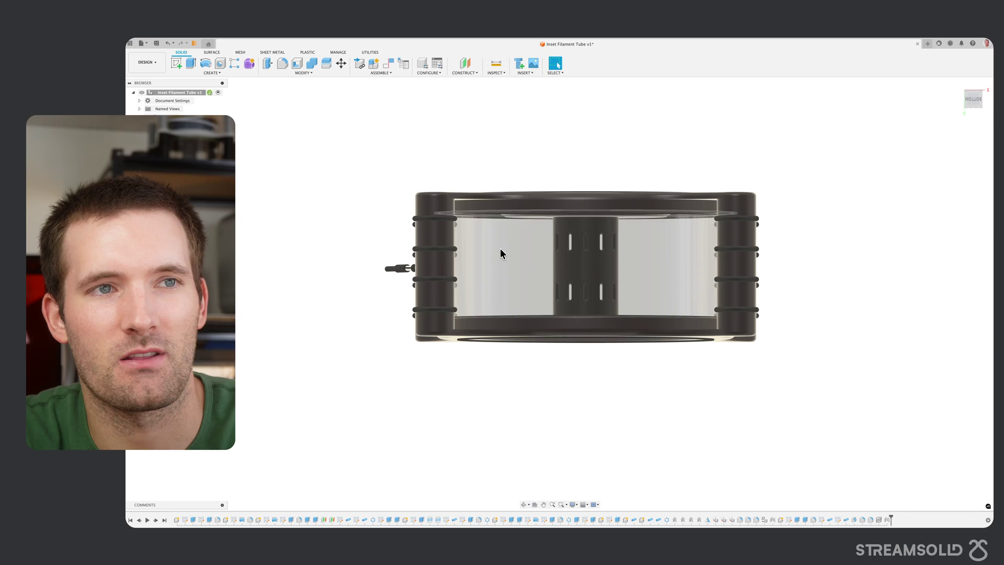
pyautogui.keyDown('shift'); pyautogui.moveTo(784, 277); pyautogui.dragTo(764, 319, button='middle'); pyautogui.keyUp('shift')
pyautogui.scroll(-2, 806, 317)
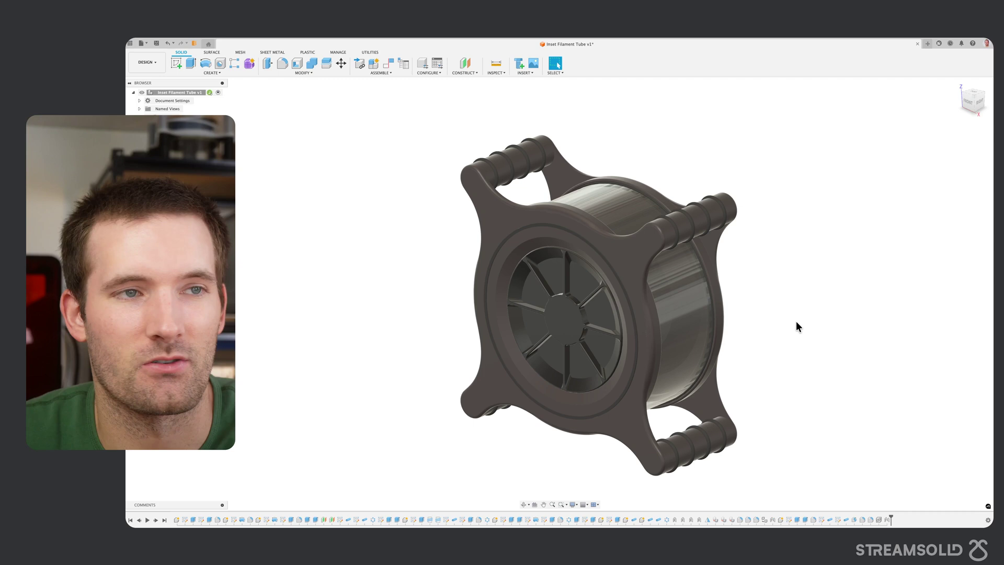
# Step: Hide the end plates and corner posts and show a section through the clear tube, its edge gaskets and the center rod
pyautogui.moveTo(814, 323); pyautogui.dragTo(813, 319, button='middle')
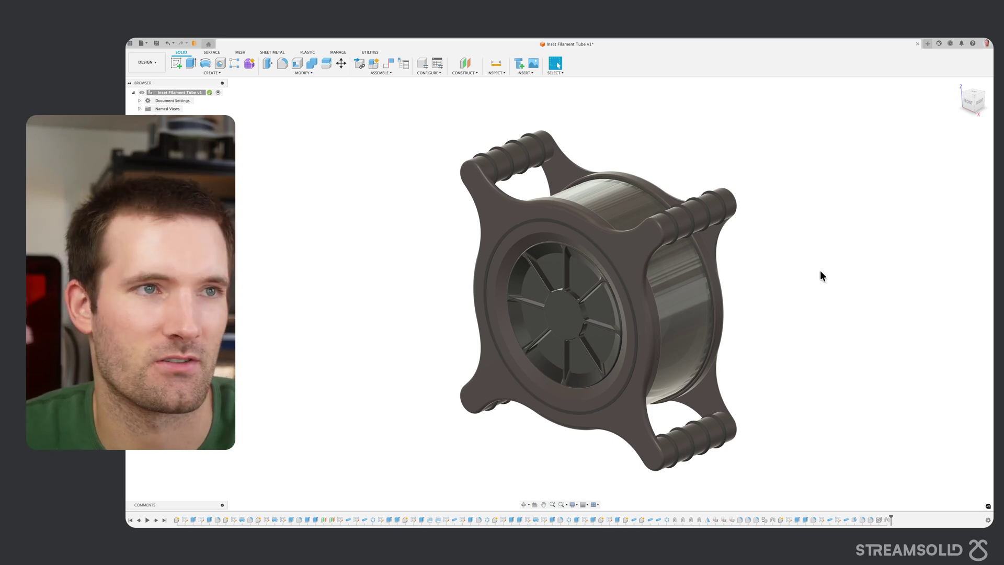
pyautogui.press('v')
pyautogui.click(757, 213)
pyautogui.scroll(5, 602, 207)
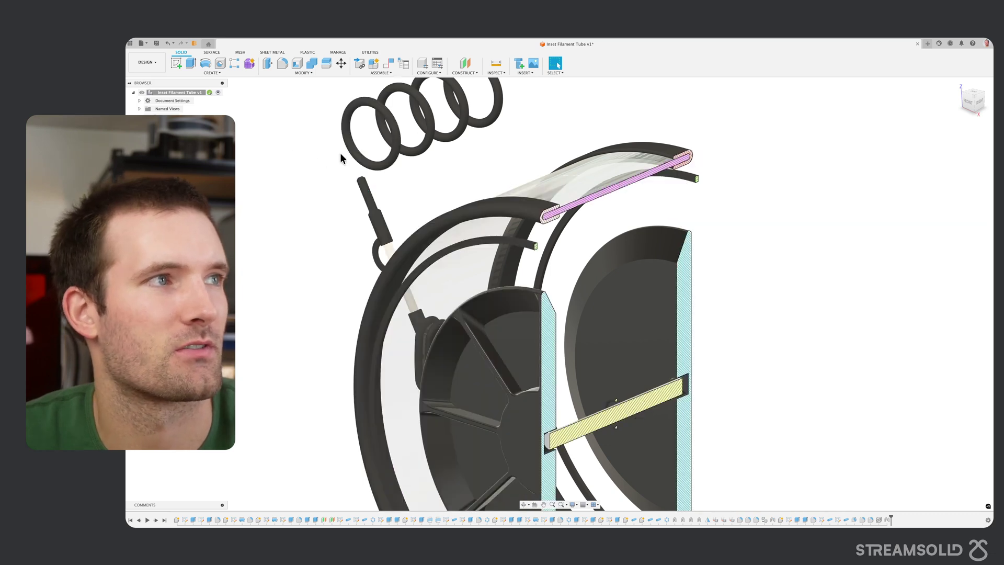
pyautogui.keyDown('shift'); pyautogui.moveTo(669, 204); pyautogui.dragTo(549, 193, button='middle'); pyautogui.keyUp('shift')
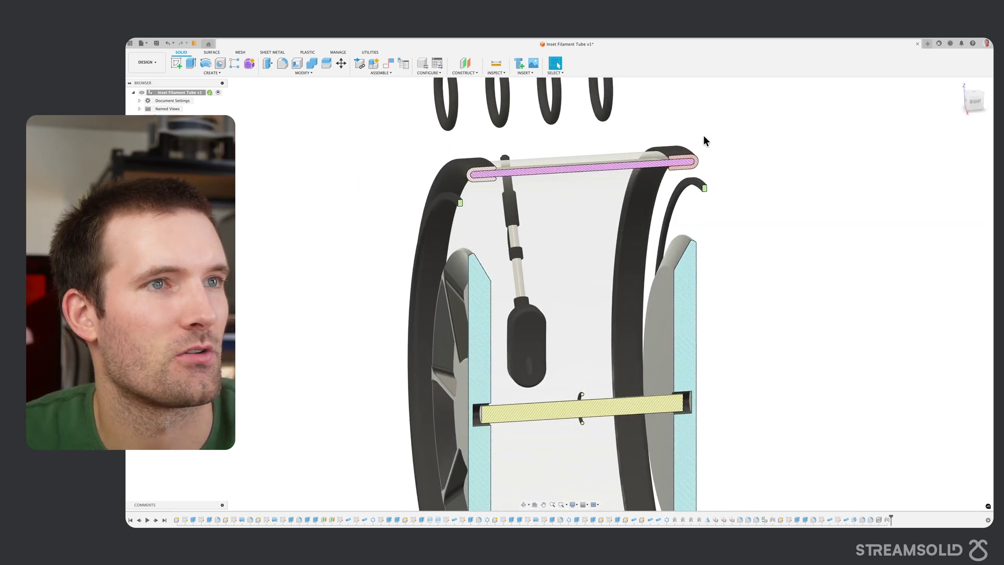
# Step: Sketch in red an alternative gasket profile around the tube's rounded edge, with three pointed outer lips and inner contact lines
pyautogui.scroll(4, 704, 140)
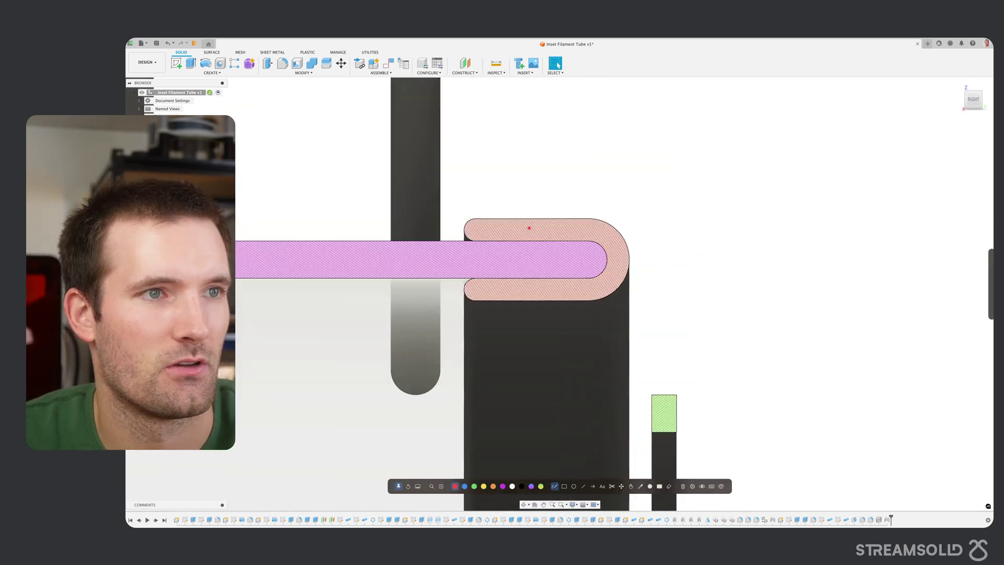
pyautogui.moveTo(529, 228)
pyautogui.mouseDown()
pyautogui.moveTo(490, 240)
pyautogui.moveTo(426, 225)
pyautogui.moveTo(466, 193)
pyautogui.moveTo(517, 179)
pyautogui.mouseUp()
pyautogui.moveTo(541, 228); pyautogui.dragTo(558, 238)
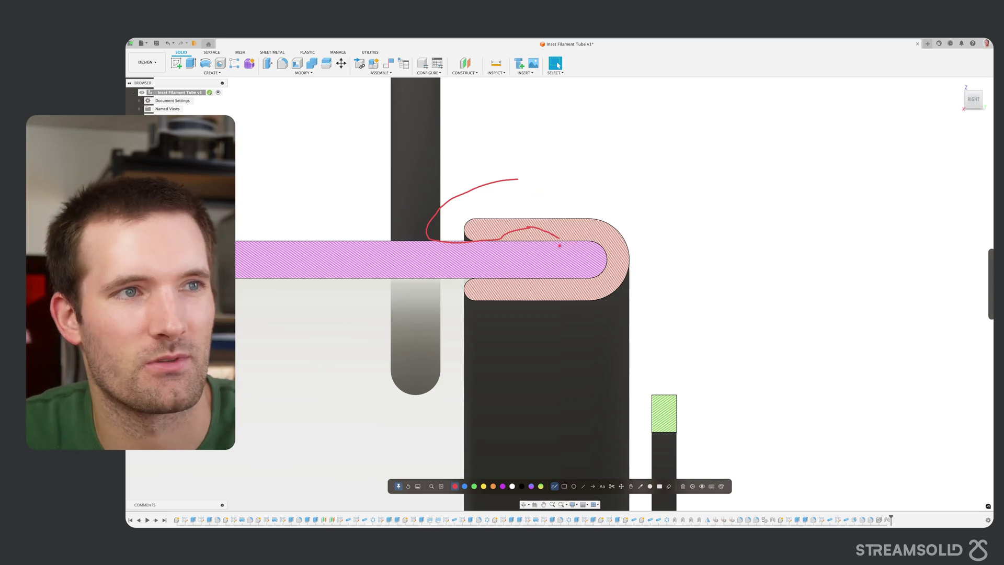
pyautogui.moveTo(516, 179)
pyautogui.mouseDown()
pyautogui.moveTo(533, 196)
pyautogui.moveTo(611, 219)
pyautogui.moveTo(723, 193)
pyautogui.moveTo(660, 231)
pyautogui.moveTo(727, 248)
pyautogui.moveTo(648, 257)
pyautogui.moveTo(720, 296)
pyautogui.moveTo(691, 318)
pyautogui.moveTo(445, 284)
pyautogui.moveTo(448, 314)
pyautogui.moveTo(528, 330)
pyautogui.moveTo(601, 312)
pyautogui.moveTo(598, 234)
pyautogui.moveTo(553, 237)
pyautogui.mouseUp()
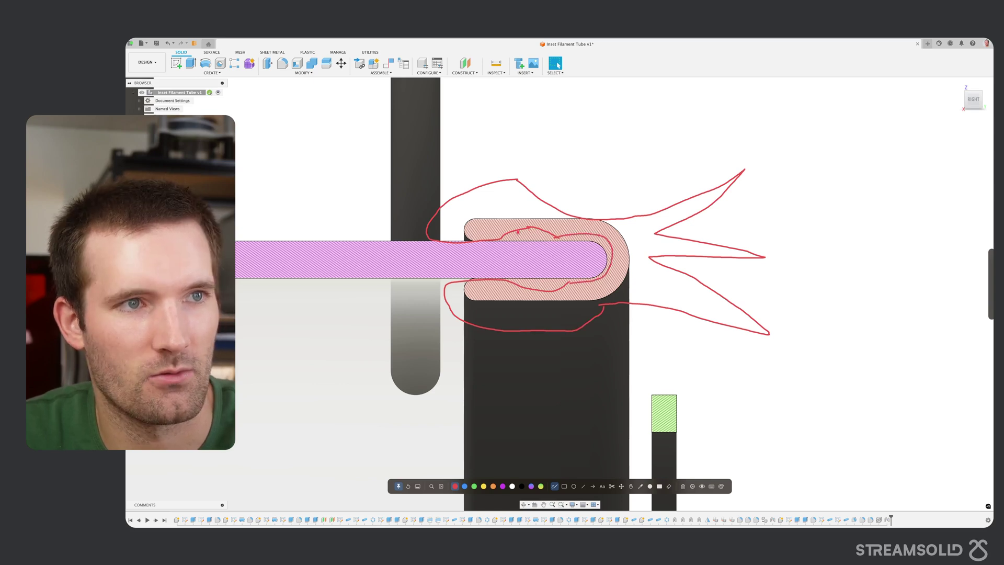
pyautogui.moveTo(494, 243)
pyautogui.mouseDown()
pyautogui.moveTo(445, 248)
pyautogui.moveTo(460, 278)
pyautogui.moveTo(450, 282)
pyautogui.mouseUp()
pyautogui.moveTo(568, 238)
pyautogui.mouseDown()
pyautogui.moveTo(585, 235)
pyautogui.moveTo(605, 261)
pyautogui.moveTo(580, 279)
pyautogui.mouseUp()
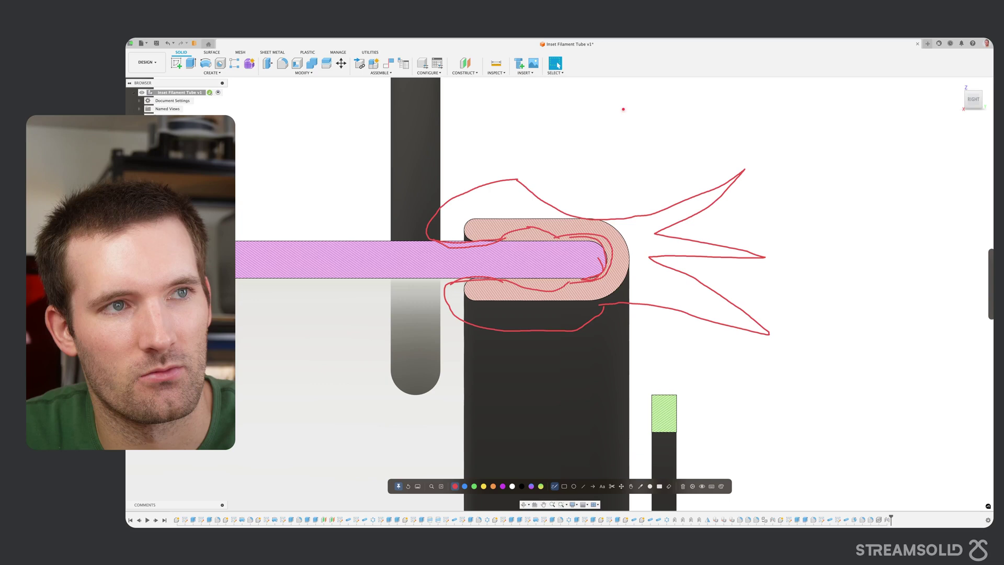
# Step: Outline the stepped groove around the gasket lips in red and blue annotation
pyautogui.moveTo(634, 107)
pyautogui.mouseDown()
pyautogui.moveTo(639, 158)
pyautogui.moveTo(747, 164)
pyautogui.moveTo(751, 344)
pyautogui.moveTo(656, 340)
pyautogui.moveTo(663, 437)
pyautogui.mouseUp()
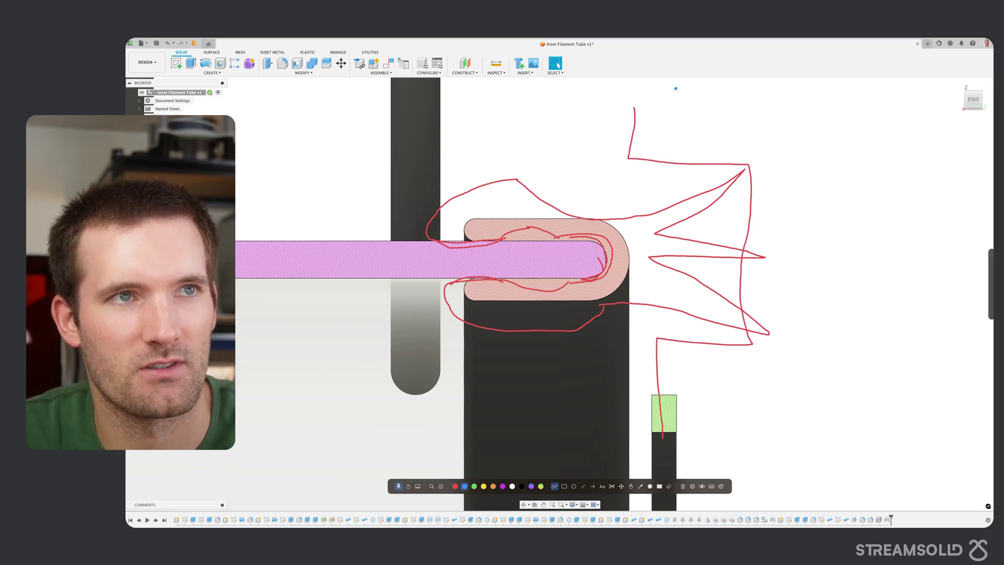
pyautogui.moveTo(635, 95)
pyautogui.mouseDown()
pyautogui.moveTo(631, 163)
pyautogui.moveTo(719, 163)
pyautogui.moveTo(662, 423)
pyautogui.mouseUp()
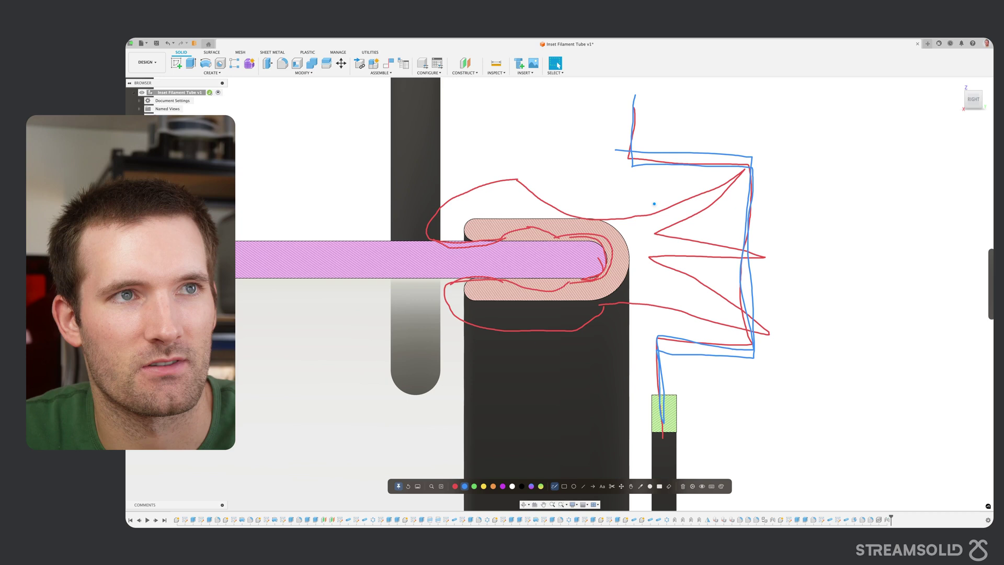
pyautogui.moveTo(668, 205)
pyautogui.mouseDown()
pyautogui.moveTo(695, 166)
pyautogui.moveTo(678, 234)
pyautogui.moveTo(735, 239)
pyautogui.moveTo(685, 269)
pyautogui.moveTo(719, 349)
pyautogui.moveTo(653, 313)
pyautogui.mouseUp()
# Step: Sketch the bent gasket lips and the contact marks along the tube edge in green, and clear all the markup
pyautogui.click(474, 485)
pyautogui.click(711, 169)
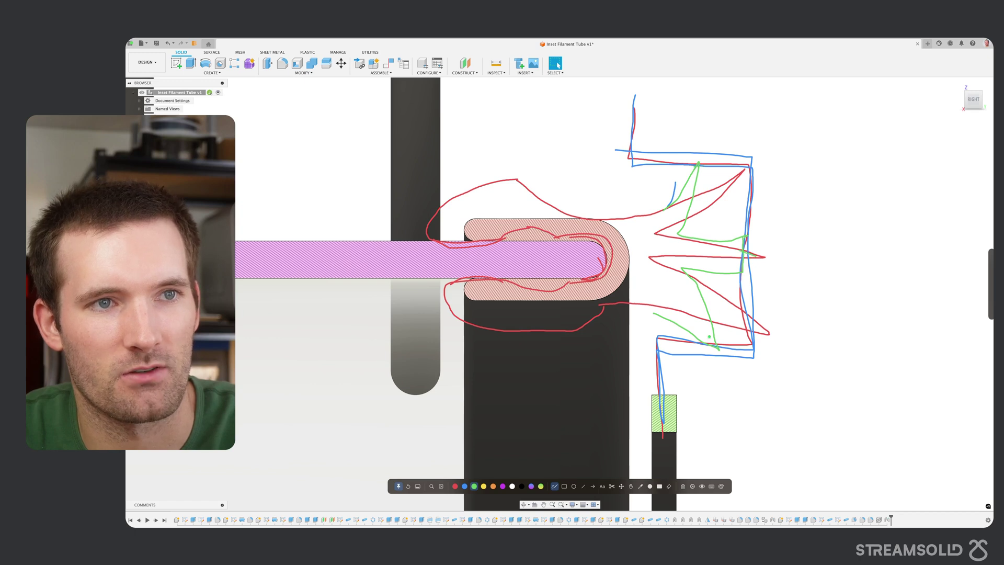
pyautogui.moveTo(709, 336); pyautogui.dragTo(726, 346)
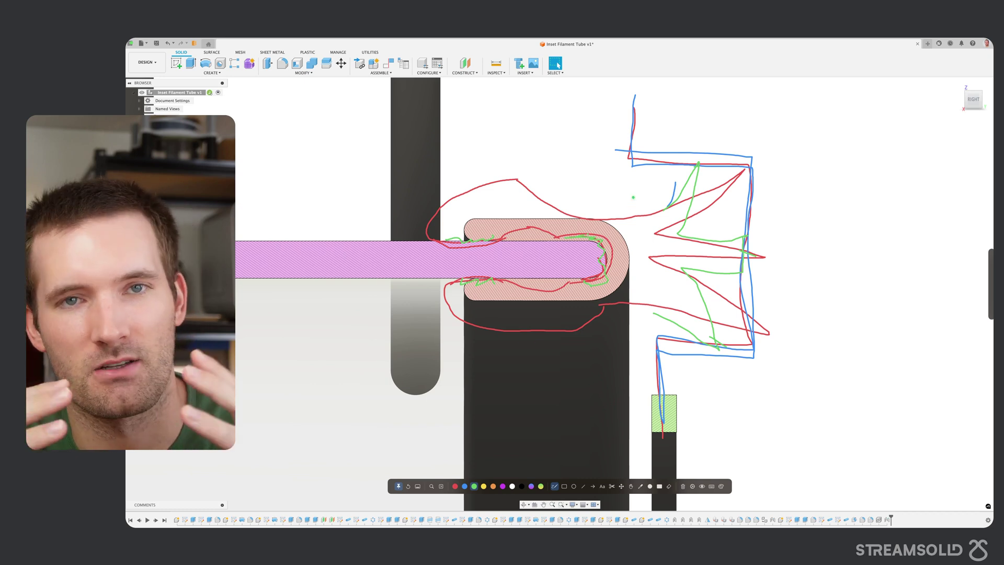
pyautogui.press('Delete')
pyautogui.press('Escape')
# Step: Examine how both ends of the center rod sit in the pockets of the two spoked discs in the section view
pyautogui.scroll(-8, 652, 251)
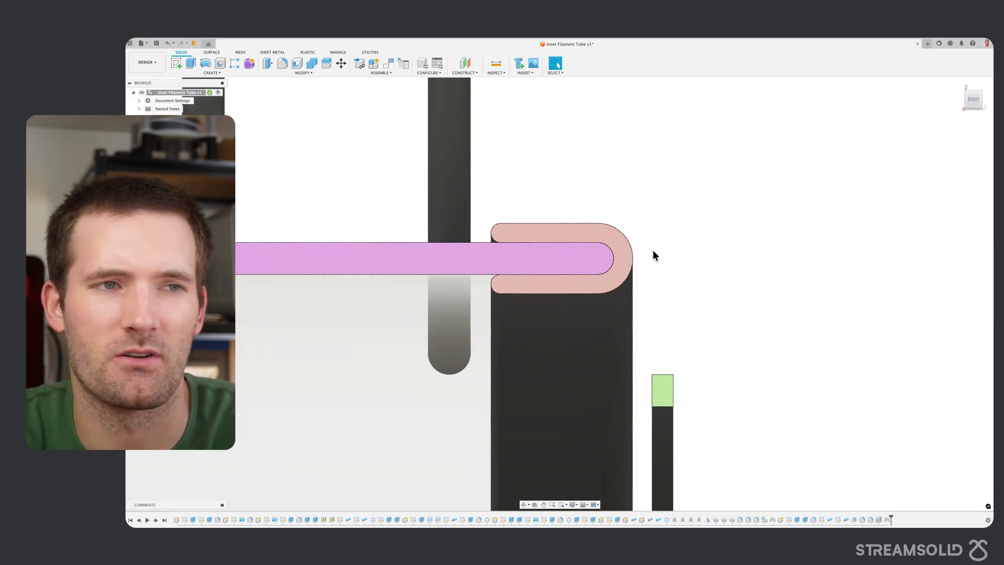
pyautogui.keyDown('shift'); pyautogui.moveTo(653, 249); pyautogui.dragTo(650, 384, button='middle'); pyautogui.keyUp('shift')
pyautogui.keyDown('shift'); pyautogui.moveTo(711, 367); pyautogui.dragTo(510, 379, button='middle'); pyautogui.keyUp('shift')
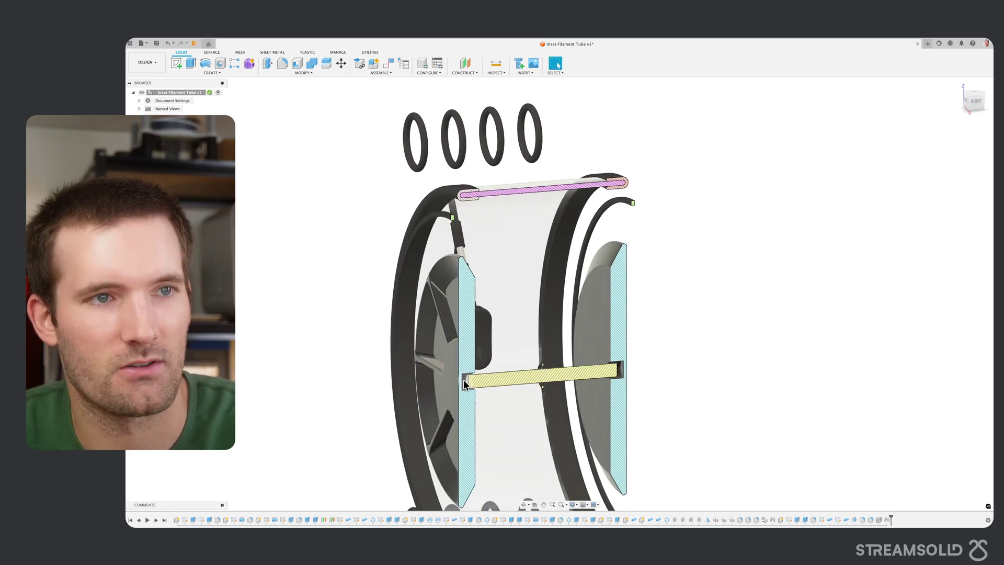
pyautogui.scroll(5, 468, 381)
pyautogui.scroll(-3, 454, 380)
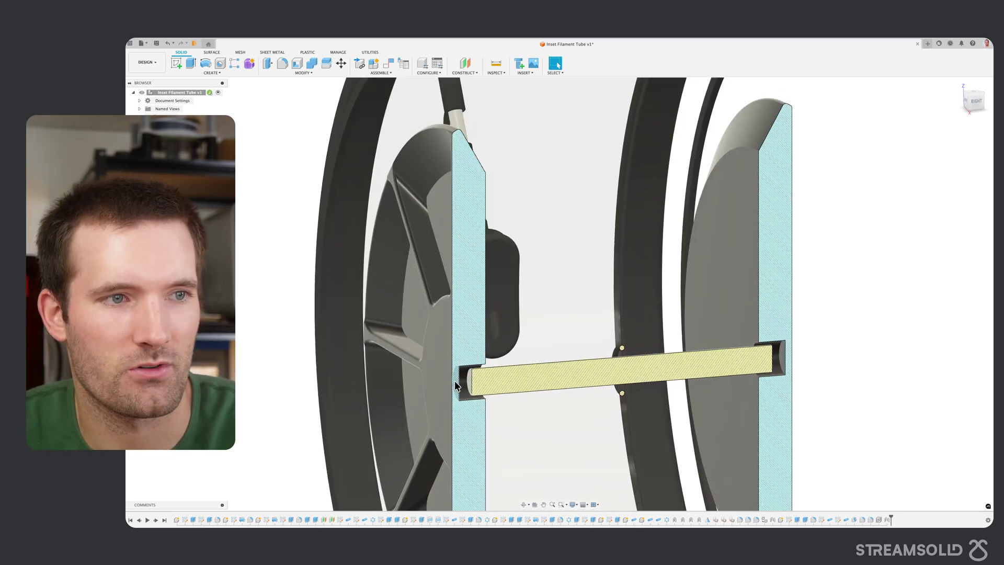
pyautogui.keyDown('shift'); pyautogui.moveTo(692, 352); pyautogui.dragTo(653, 390, button='middle'); pyautogui.keyUp('shift')
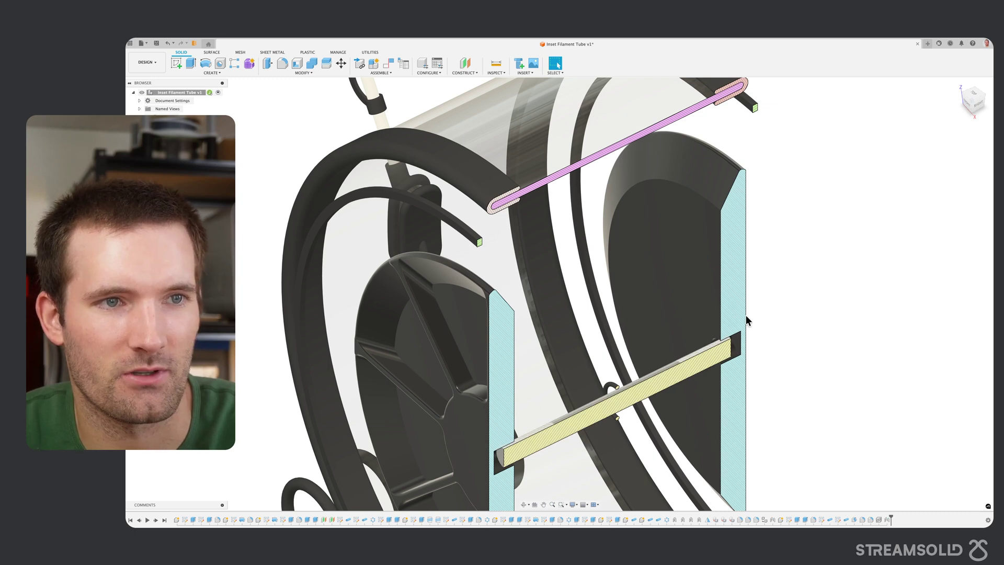
pyautogui.scroll(4, 711, 350)
pyautogui.keyDown('shift'); pyautogui.moveTo(726, 340); pyautogui.dragTo(743, 297, button='middle'); pyautogui.keyUp('shift')
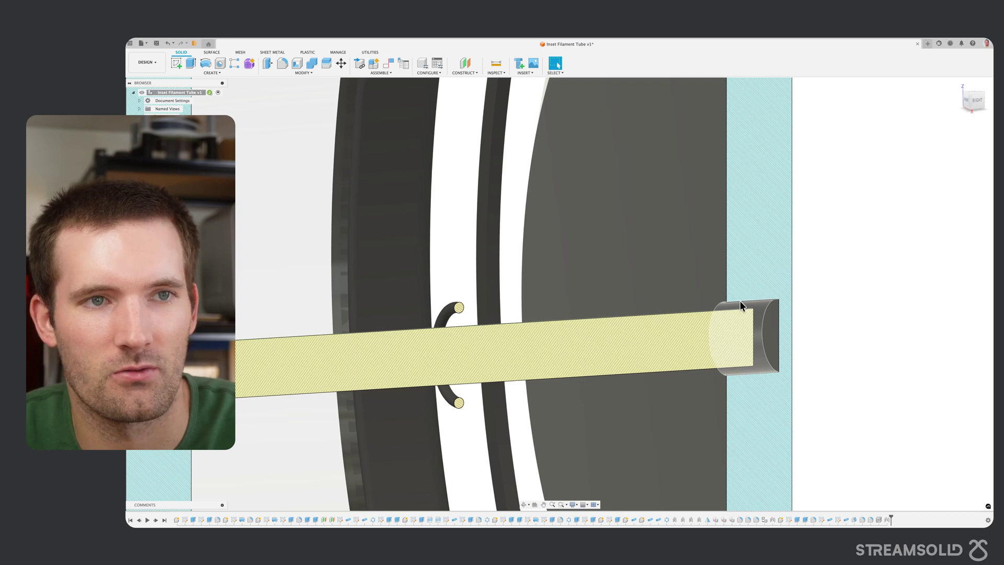
pyautogui.scroll(-3, 661, 337)
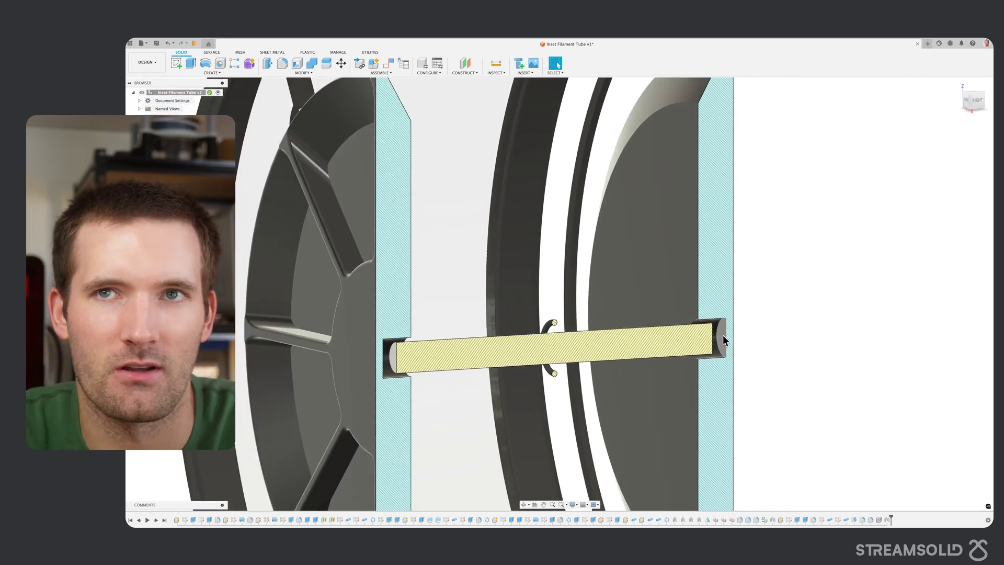
pyautogui.scroll(-3, 722, 338)
pyautogui.keyDown('shift'); pyautogui.moveTo(611, 341); pyautogui.dragTo(585, 365, button='middle'); pyautogui.keyUp('shift')
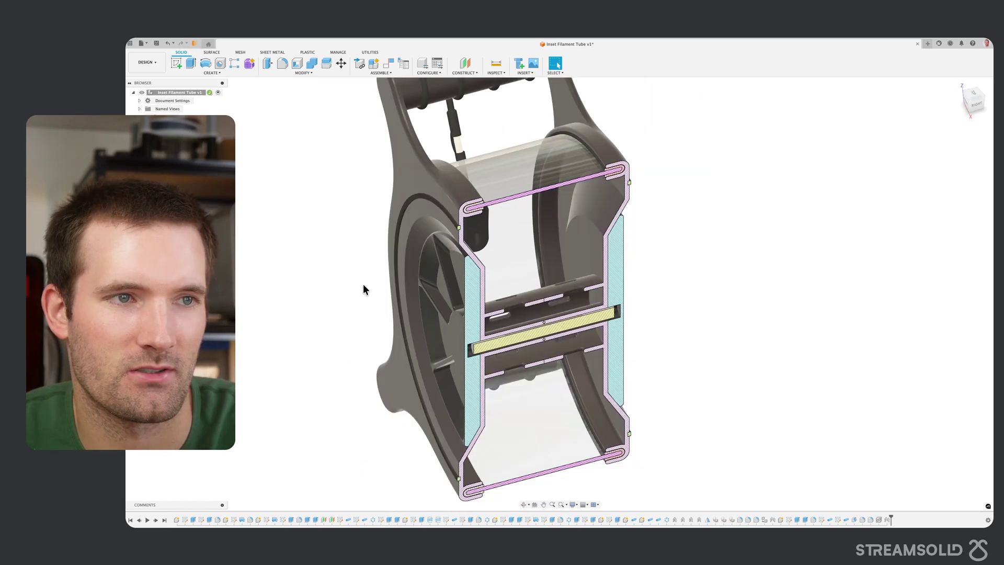
# Step: Hide the section view and examine the complete assembly's end plate, spoked disc and ringed corner posts from an angle
pyautogui.keyDown('shift'); pyautogui.moveTo(363, 284); pyautogui.dragTo(372, 274, button='middle'); pyautogui.keyUp('shift')
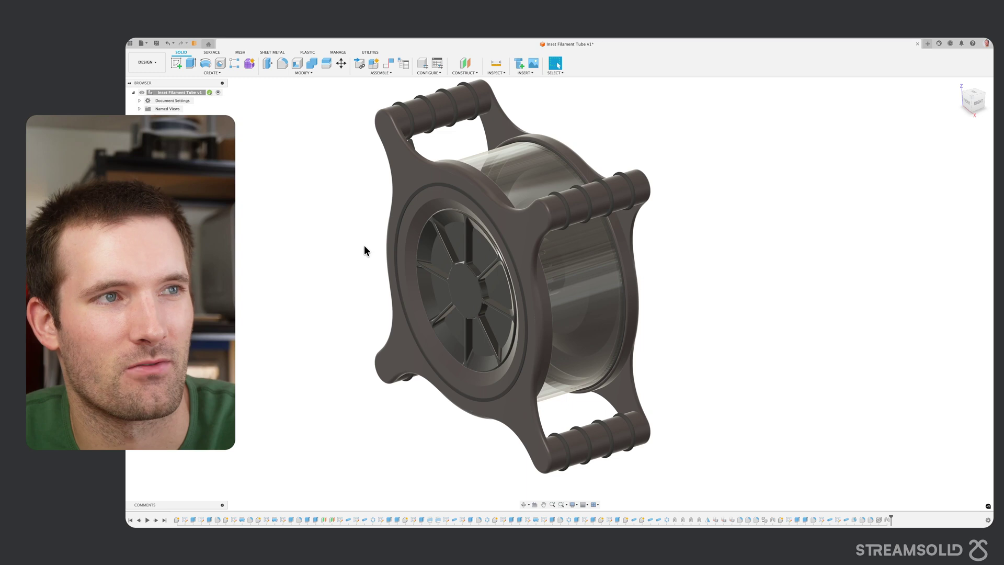
pyautogui.keyDown('shift'); pyautogui.moveTo(364, 245); pyautogui.dragTo(343, 206, button='middle'); pyautogui.keyUp('shift')
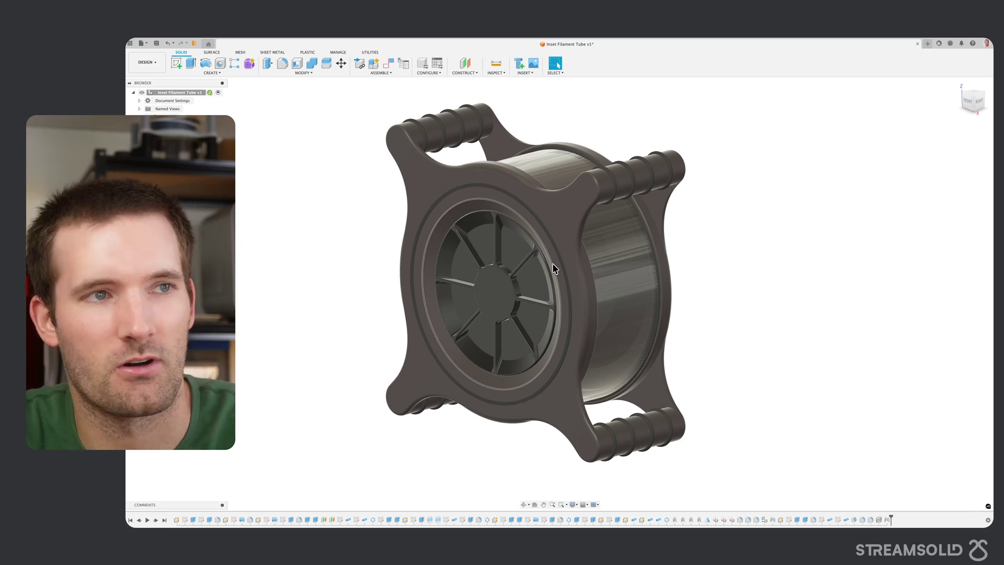
pyautogui.scroll(1, 538, 184)
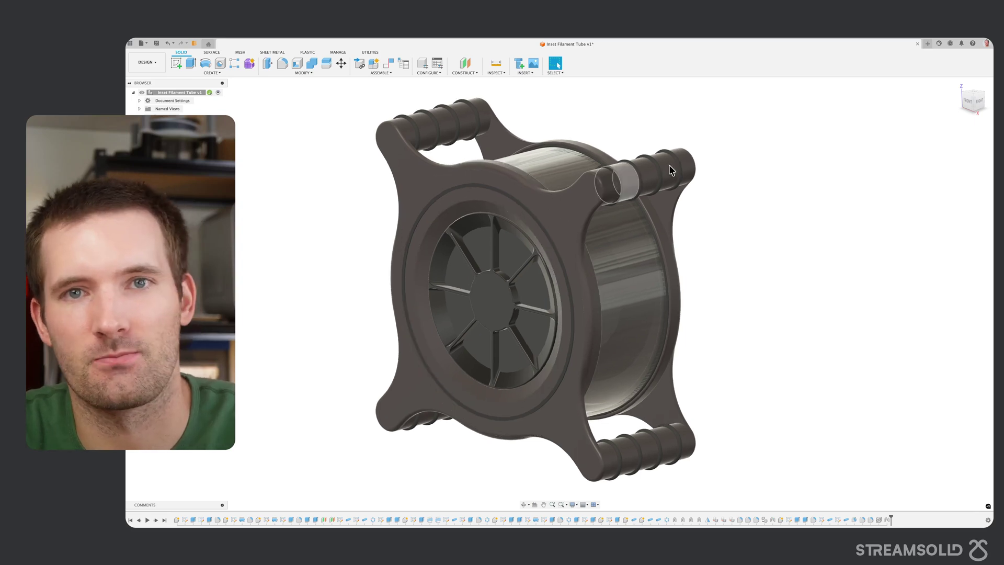
pyautogui.scroll(-1, 659, 166)
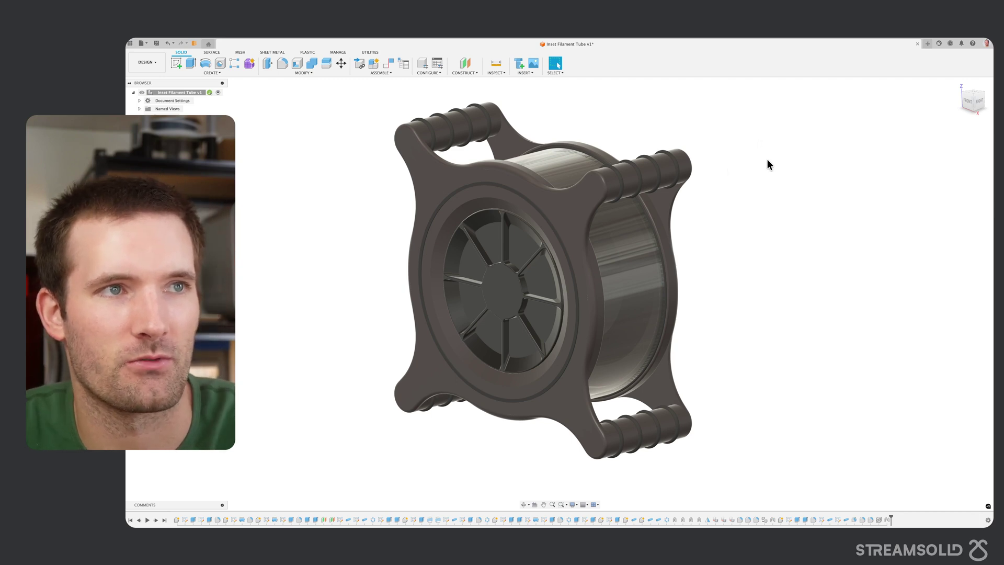
# Step: Examine the ringed corner posts, the slotted hub and the clear tube between the end plates from the side, from below and at an angle
pyautogui.moveTo(766, 159)
pyautogui.keyDown('shift'); pyautogui.mouseDown(button='middle')
pyautogui.moveTo(755, 159)
pyautogui.moveTo(771, 148)
pyautogui.moveTo(773, 124)
pyautogui.moveTo(774, 149)
pyautogui.moveTo(751, 157)
pyautogui.mouseUp(button='middle'); pyautogui.keyUp('shift')
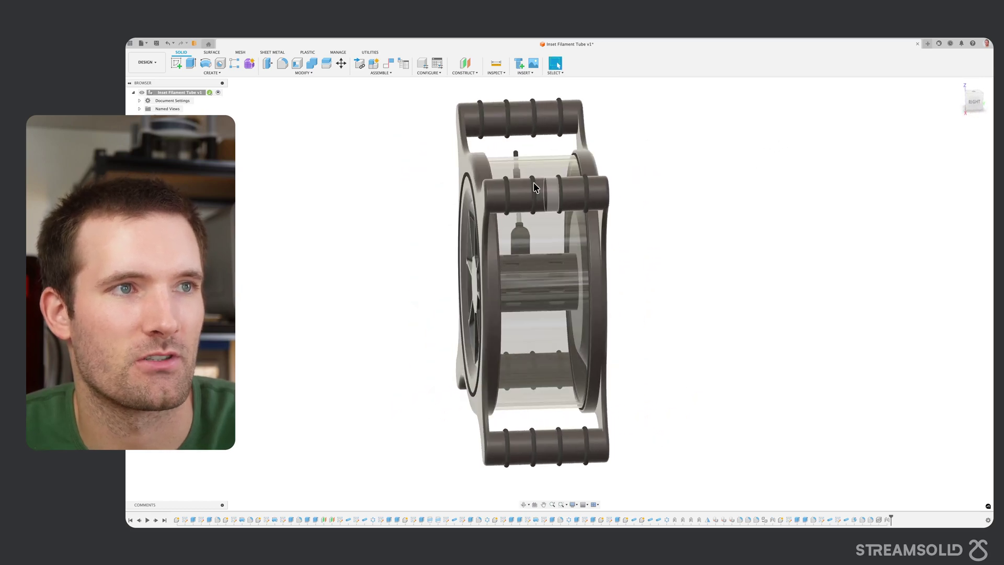
pyautogui.keyDown('shift'); pyautogui.moveTo(734, 208); pyautogui.dragTo(725, 125, button='middle'); pyautogui.keyUp('shift')
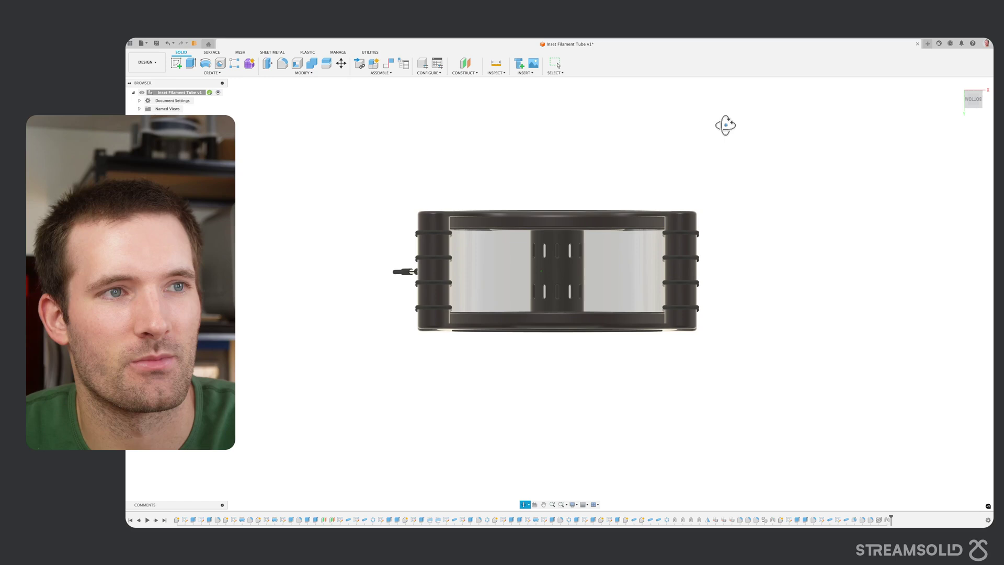
pyautogui.scroll(5, 609, 184)
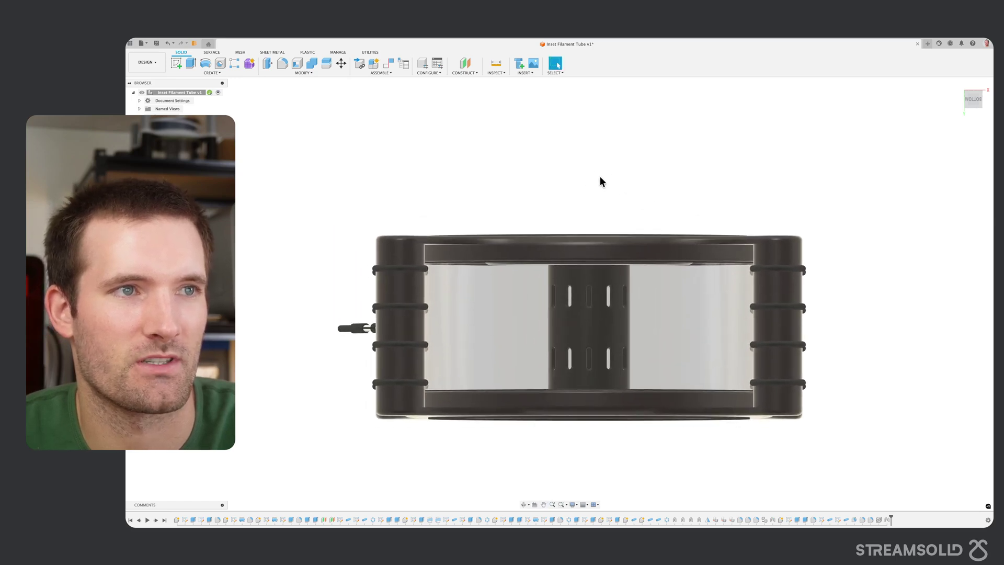
pyautogui.scroll(-3, 599, 177)
pyautogui.scroll(3, 625, 146)
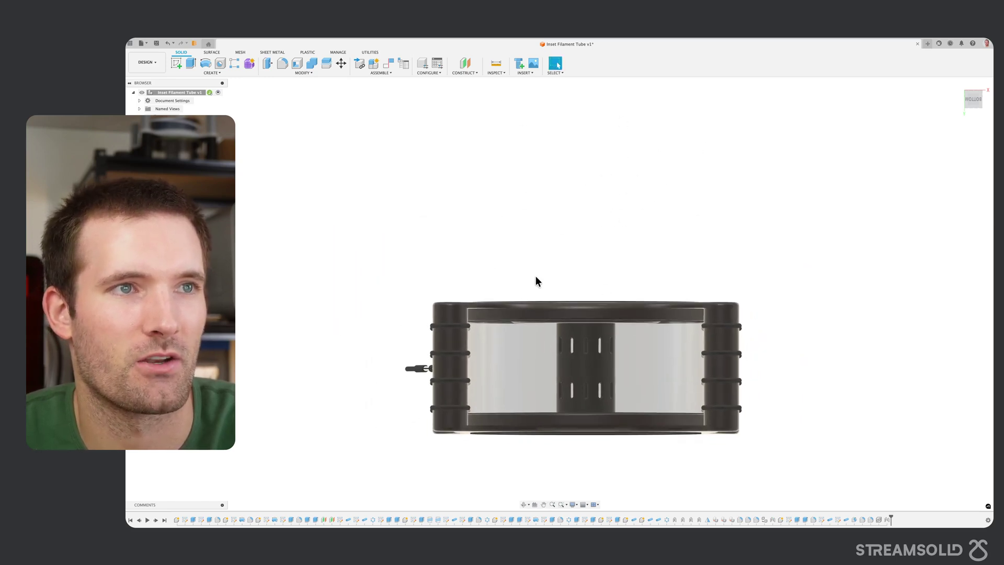
pyautogui.scroll(2, 695, 250)
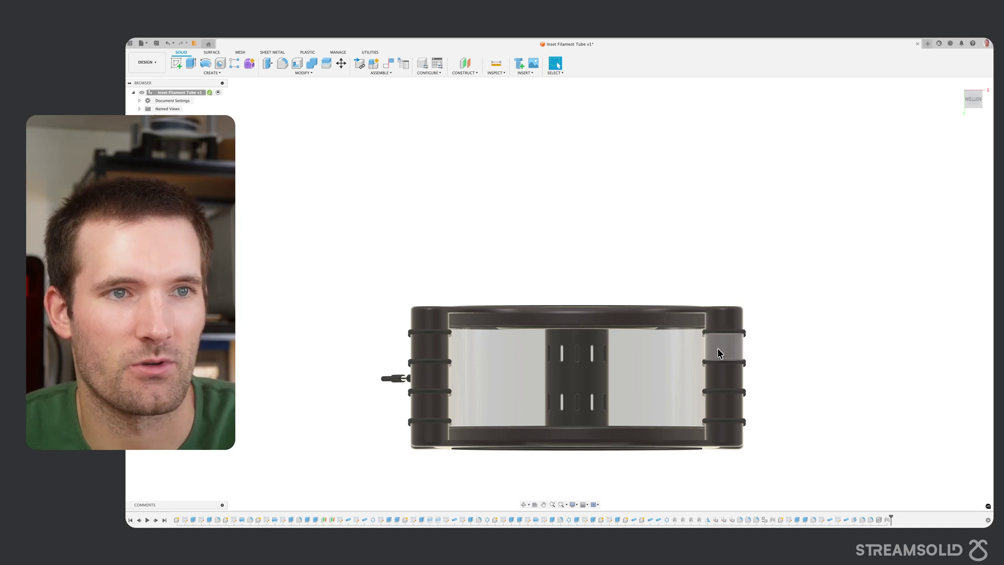
pyautogui.moveTo(651, 219); pyautogui.dragTo(556, 279, button='middle')
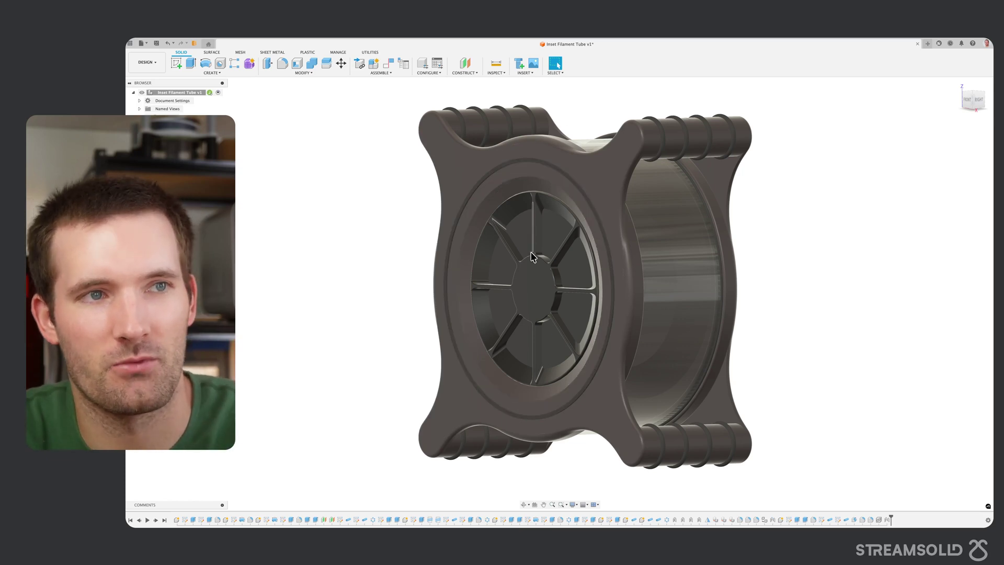
pyautogui.keyDown('shift'); pyautogui.moveTo(531, 256); pyautogui.dragTo(825, 151, button='middle'); pyautogui.keyUp('shift')
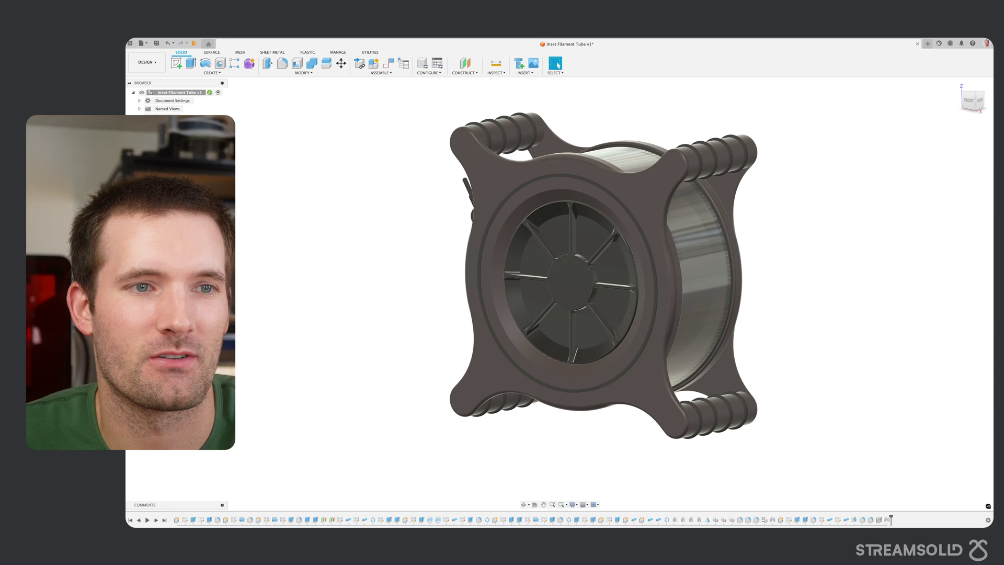